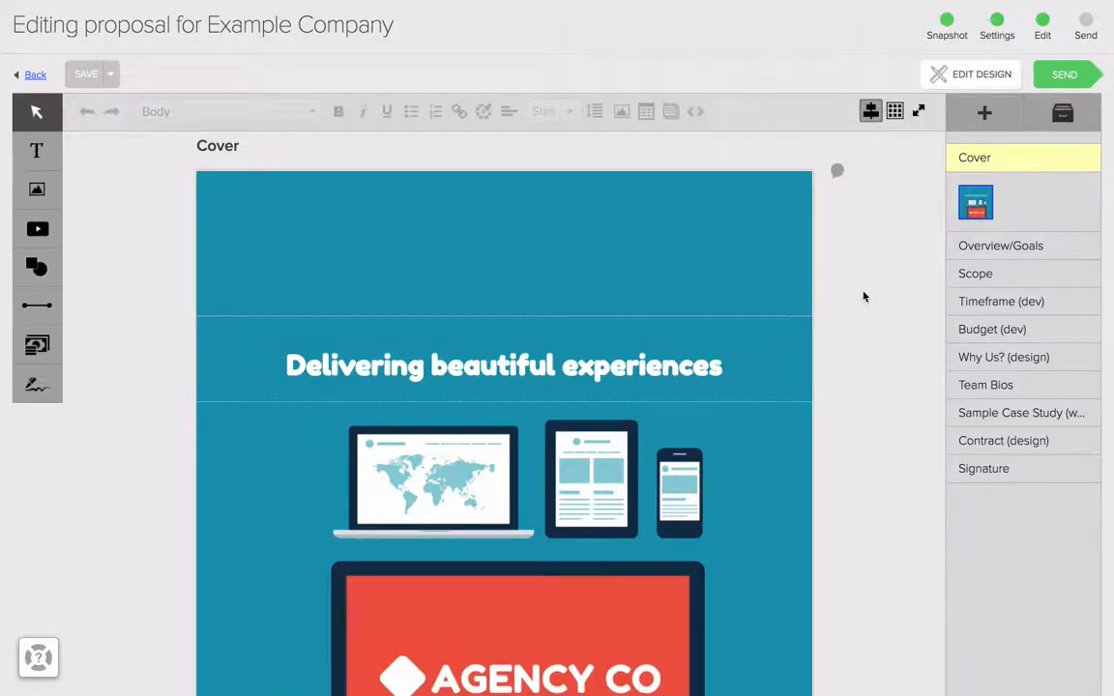
Step: Review the proposal's sections from the Cover through the Contract (design) and return to the Sample Case Study section
scroll(864, 297, "down", 15)
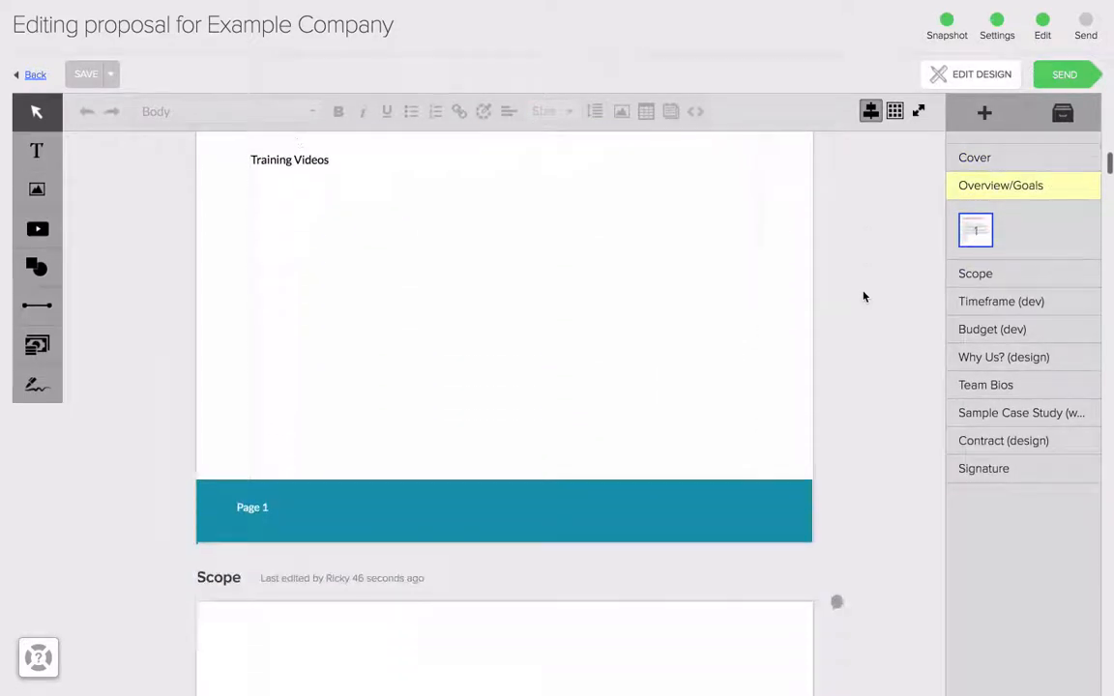
scroll(865, 297, "down", 15)
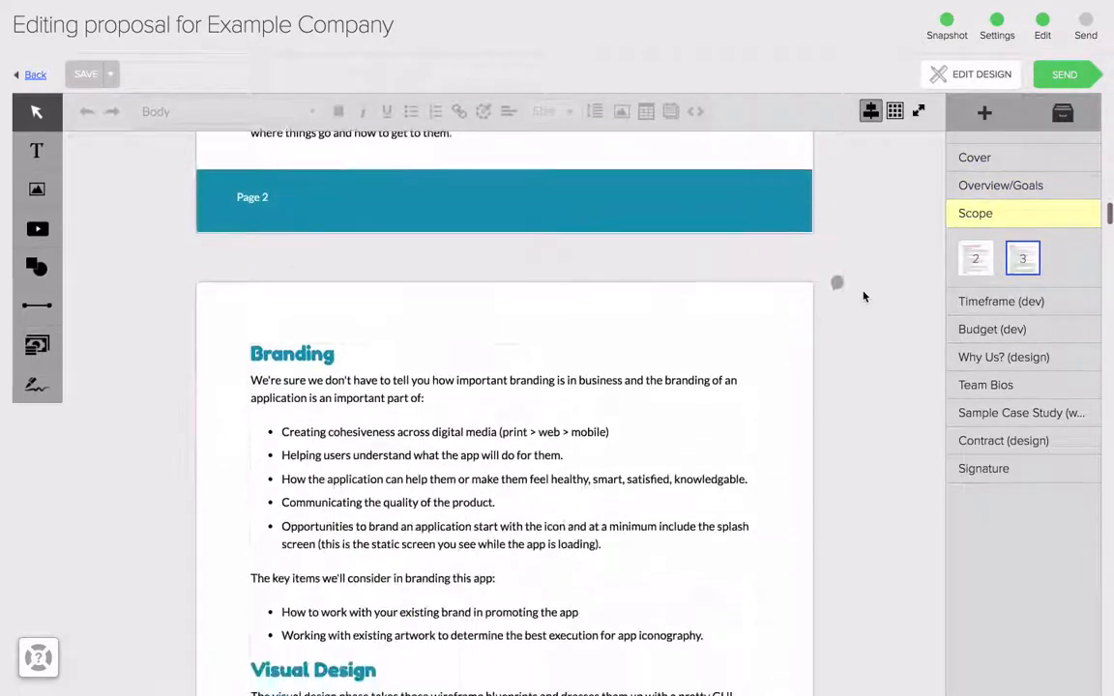
scroll(865, 297, "down", 15)
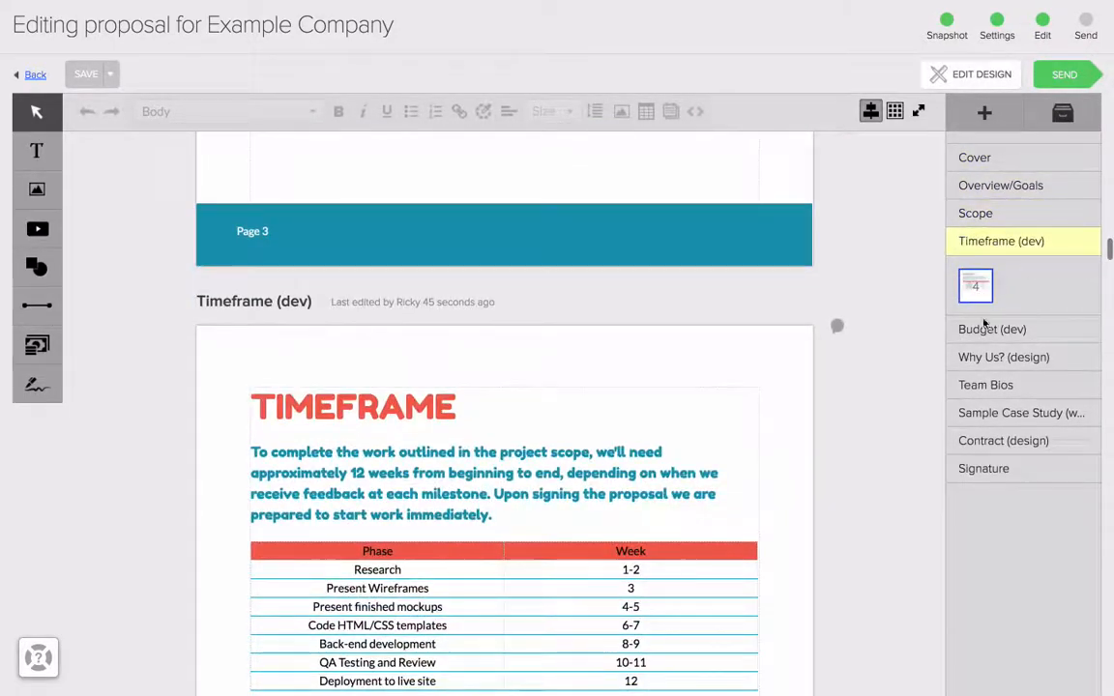
scroll(886, 380, "down", 10)
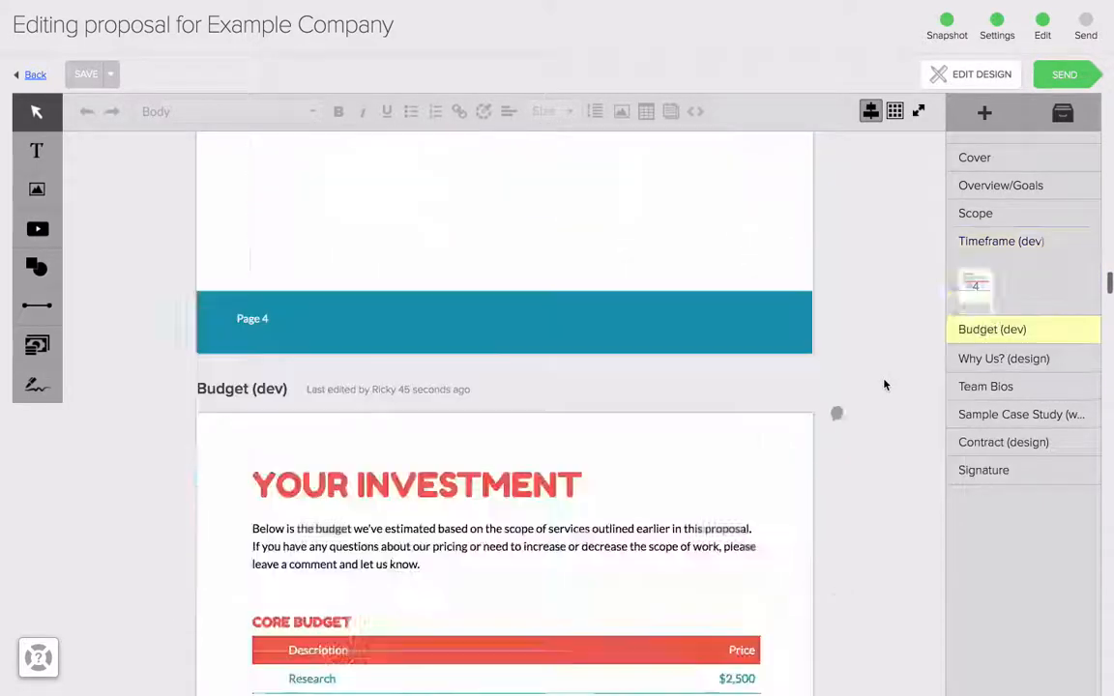
scroll(884, 385, "down", 5)
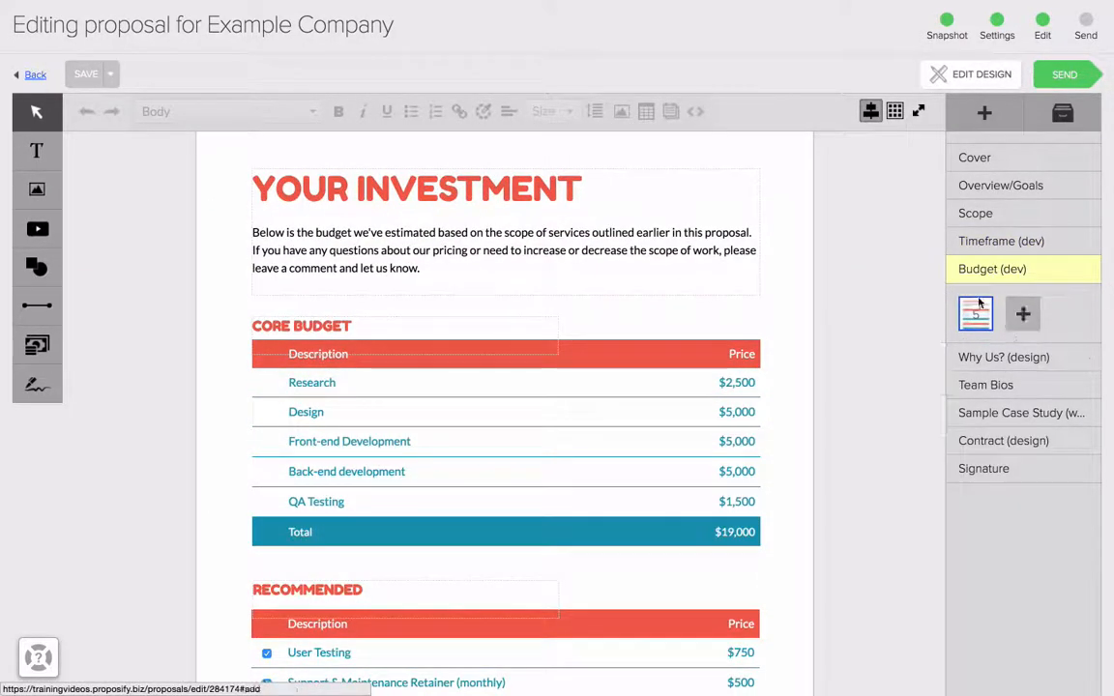
scroll(879, 331, "down", 15)
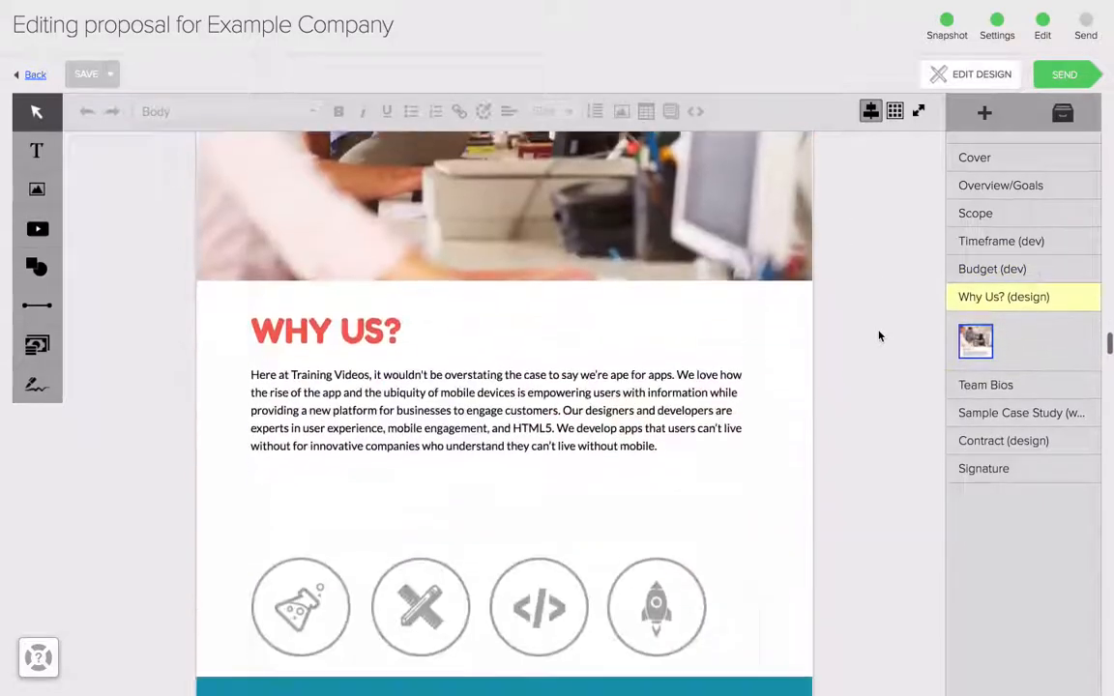
scroll(879, 336, "down", 15)
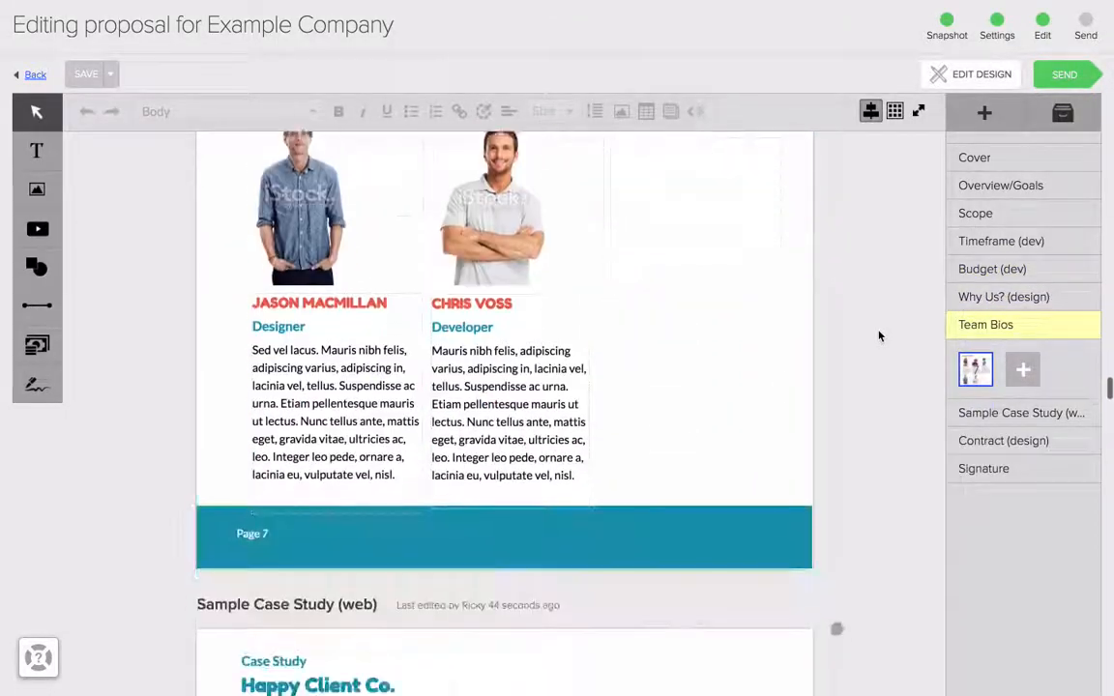
scroll(879, 335, "down", 15)
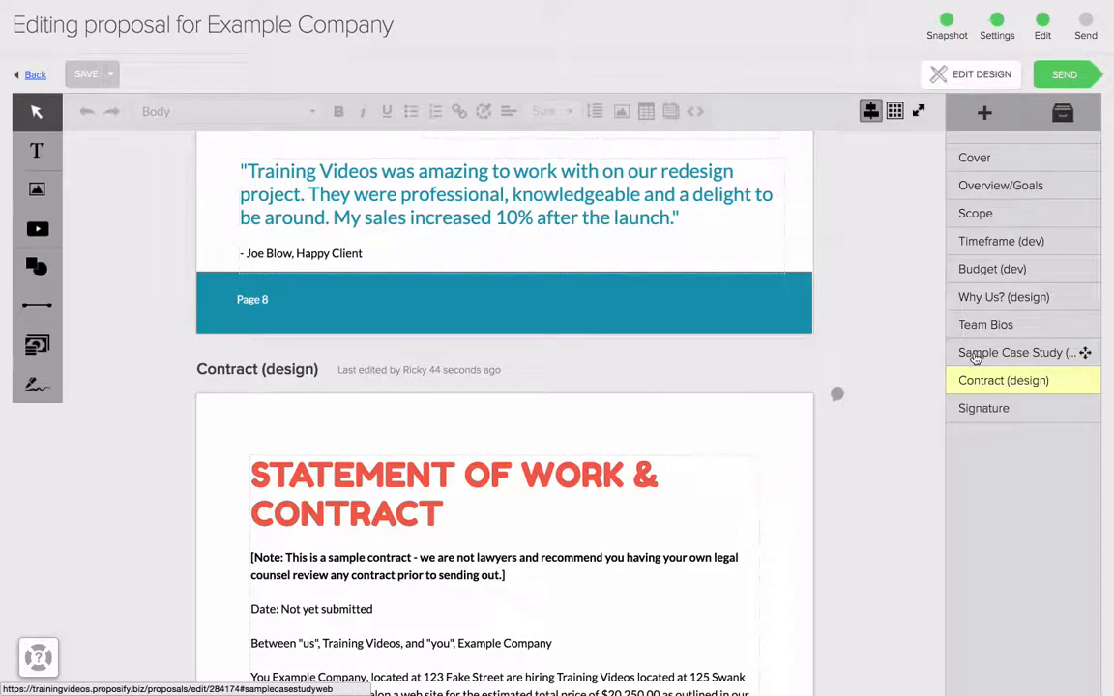
left_click(977, 354)
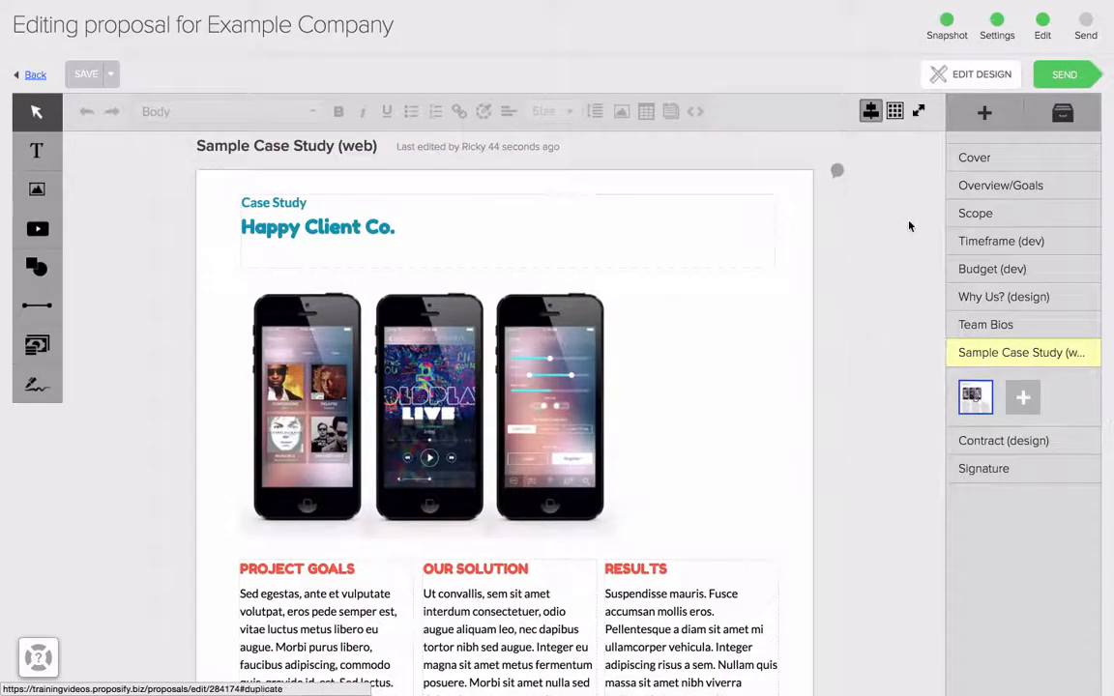
left_click(983, 116)
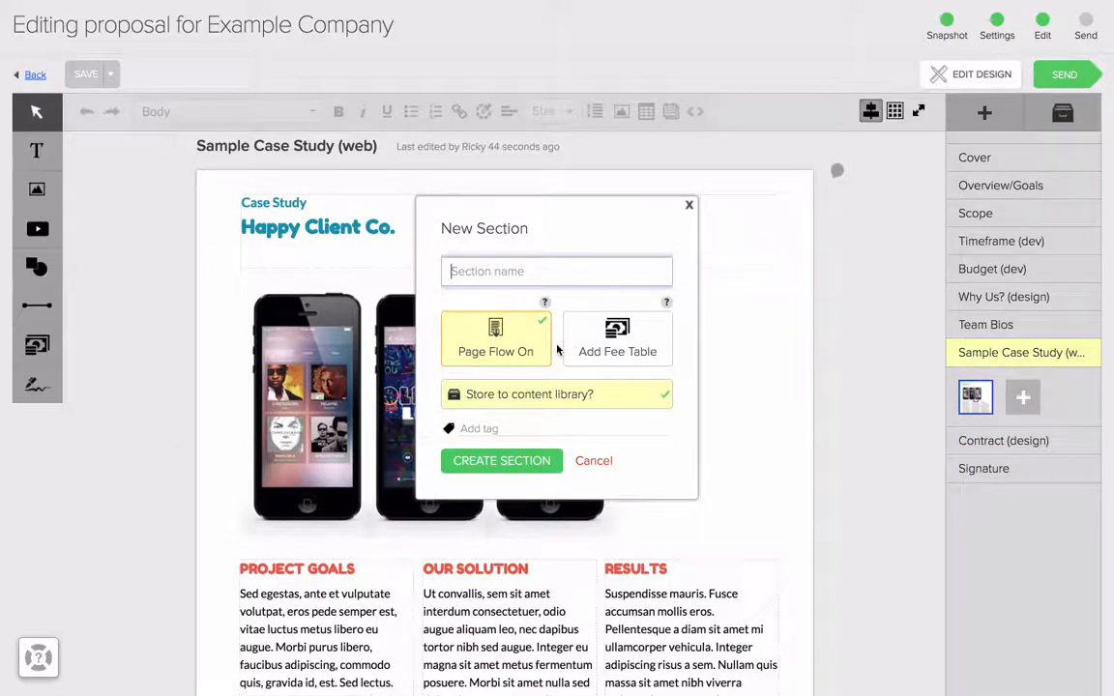
mouse_move(544, 302)
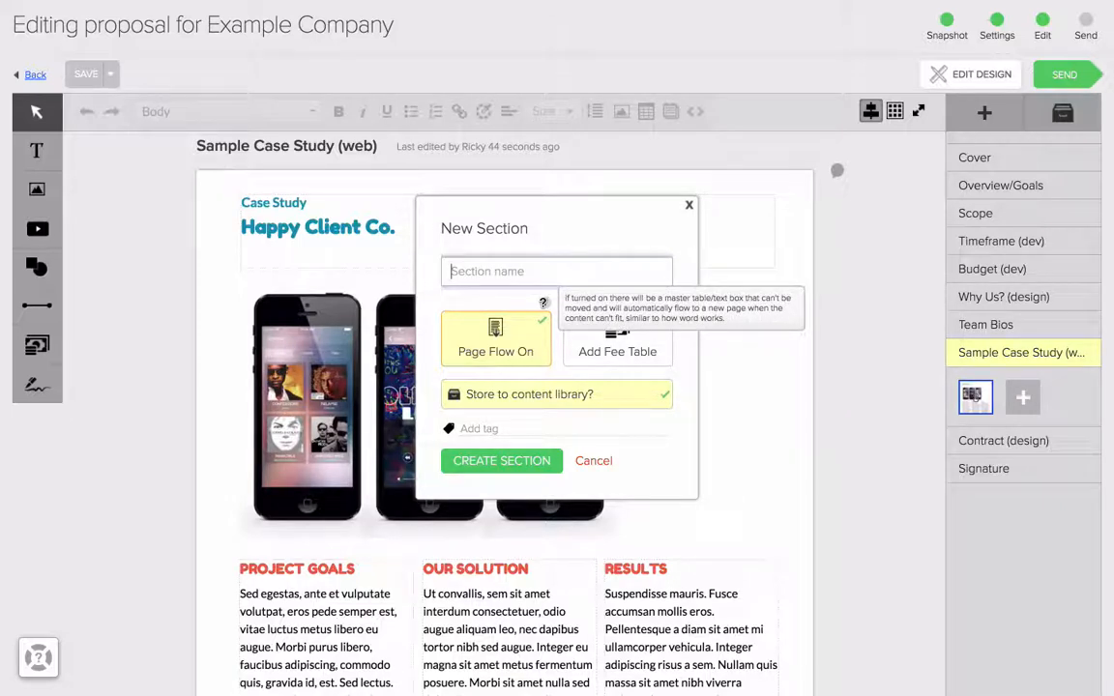
left_click(538, 349)
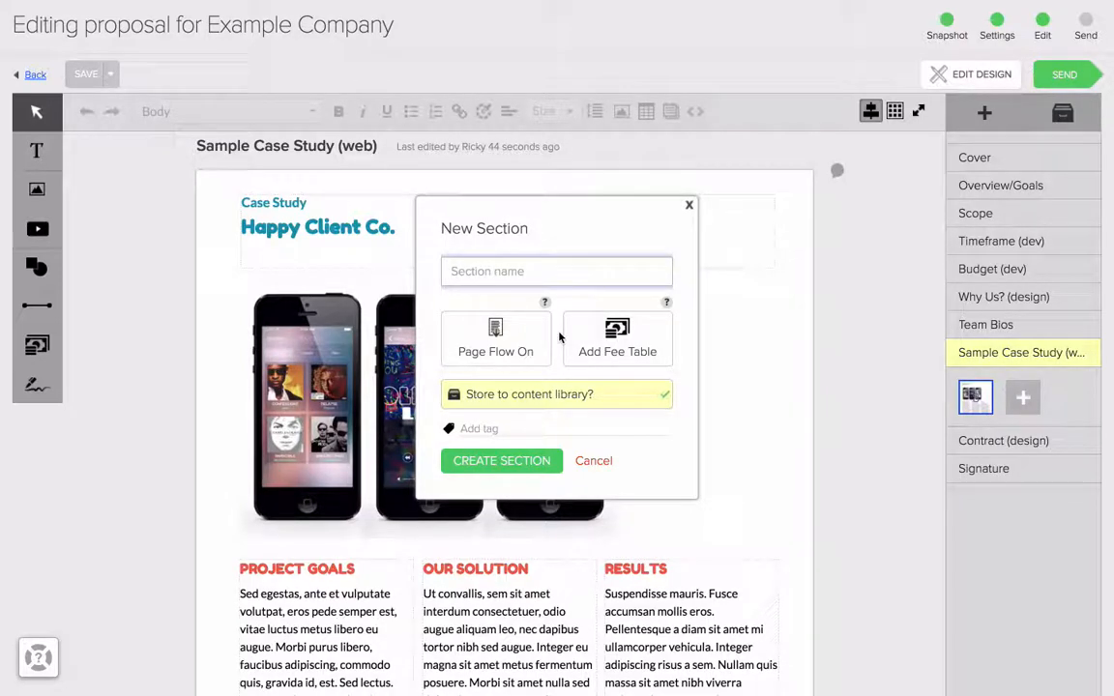
left_click(688, 207)
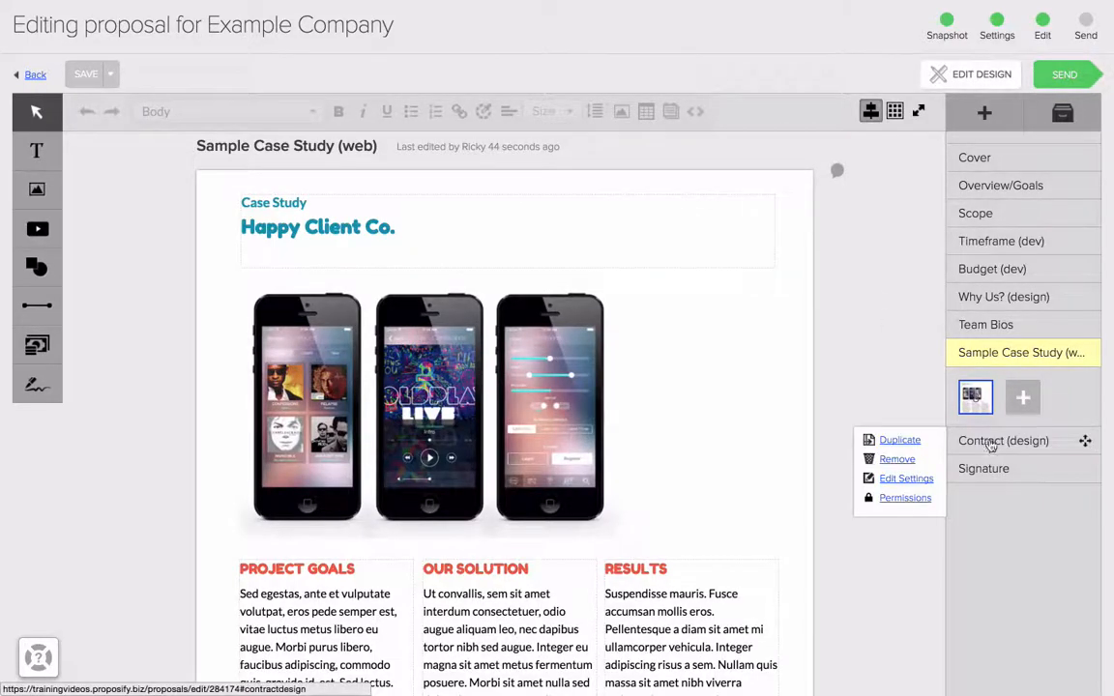
Step: Add the line "I add text" after the Photographs paragraph in the Contract (design) section, past two new line breaks
left_click(991, 445)
scroll(607, 355, "down", 5)
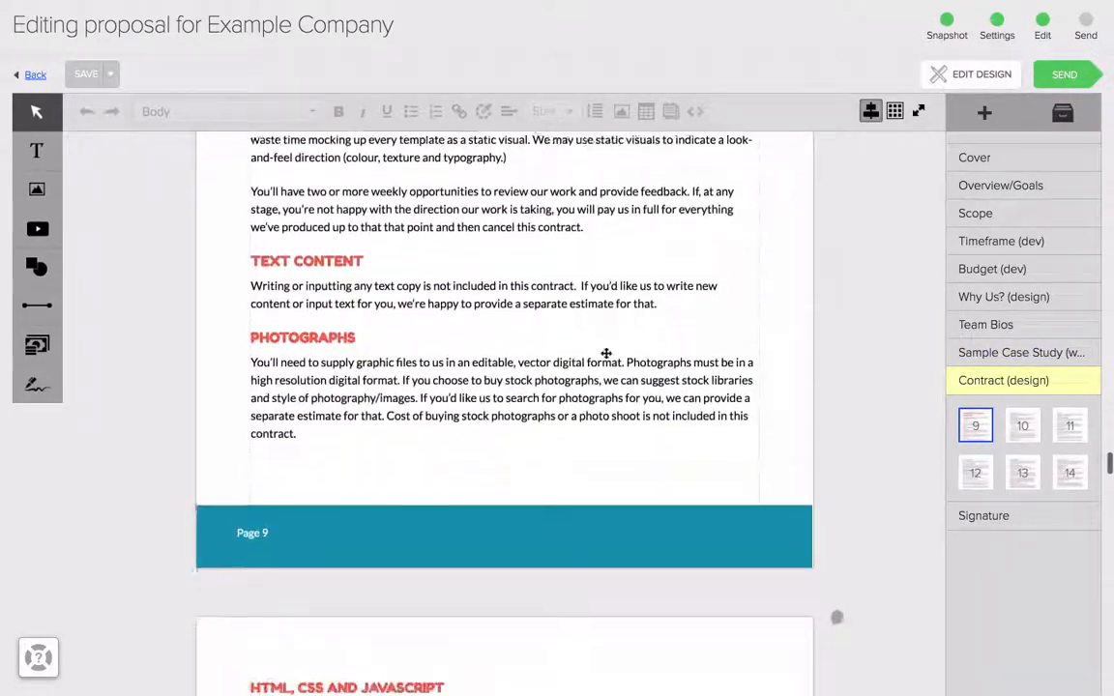
scroll(607, 355, "down", 4)
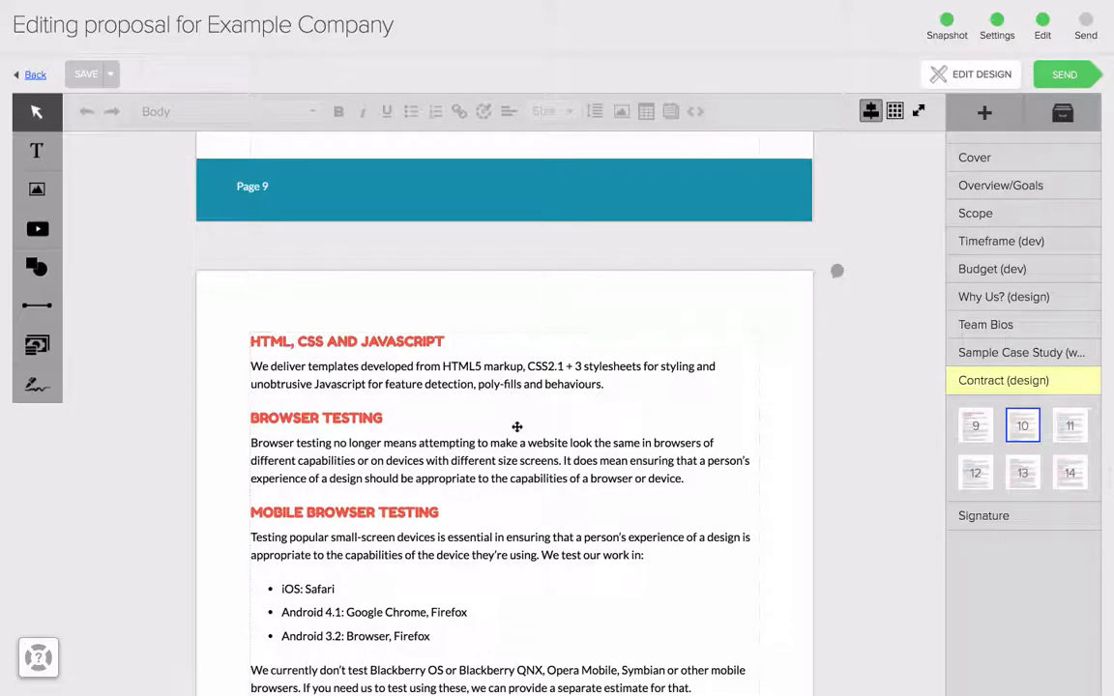
scroll(517, 427, "up", 3)
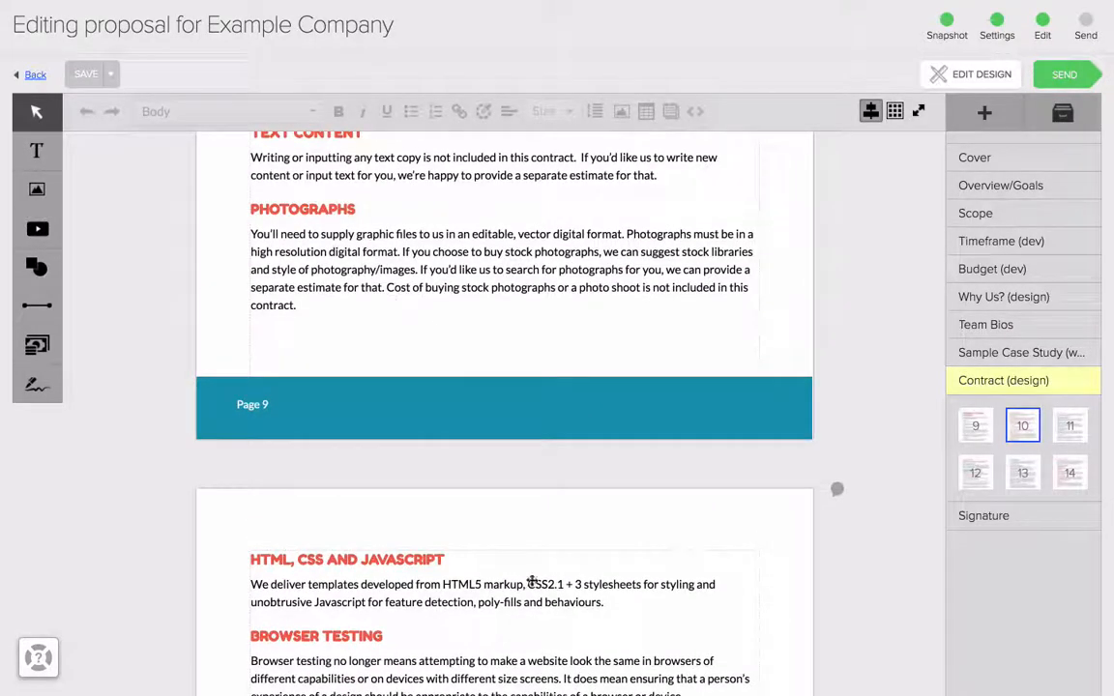
left_click(358, 310)
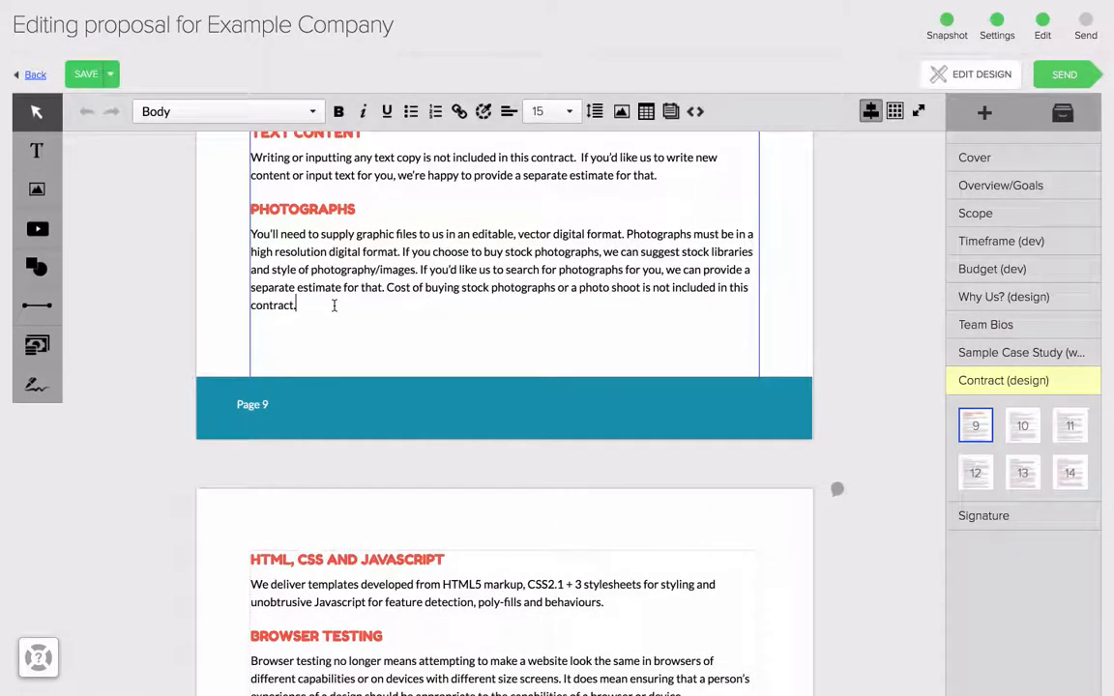
key("Return")
key("Return")
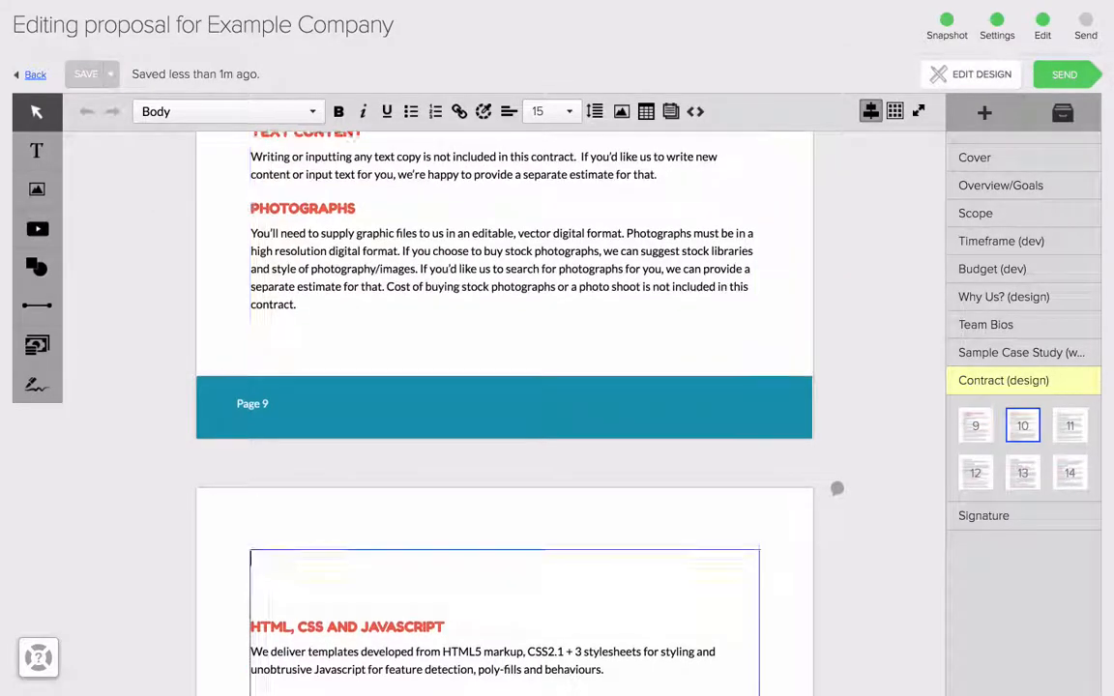
type("I add")
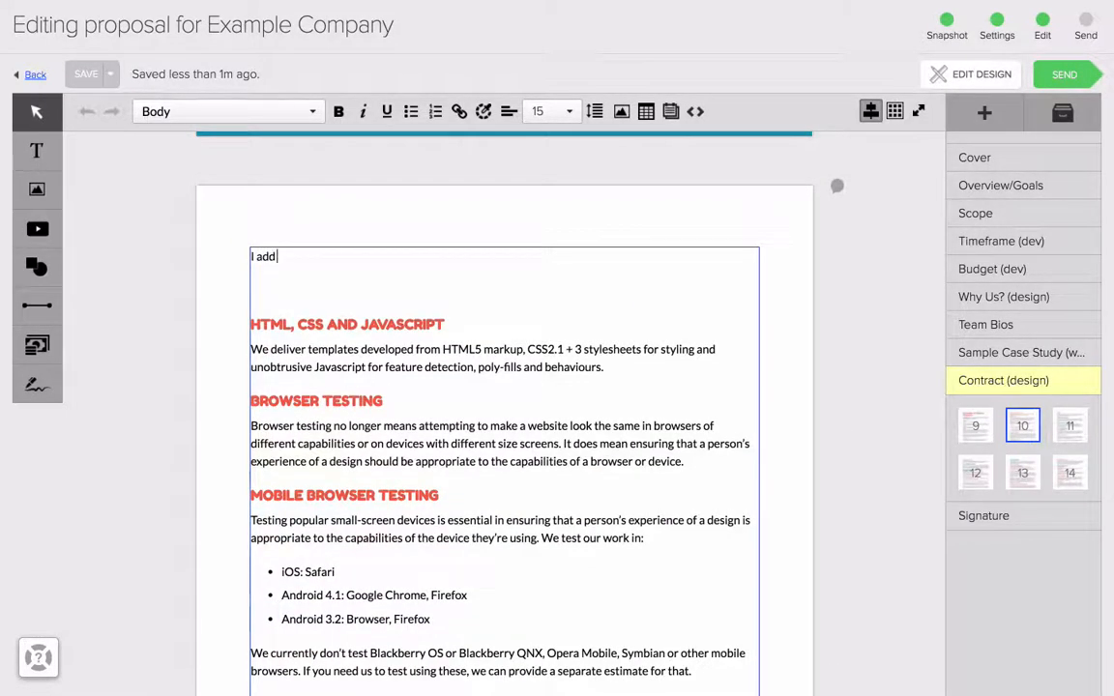
type(" text")
left_click(878, 464)
scroll(878, 464, "up", 2)
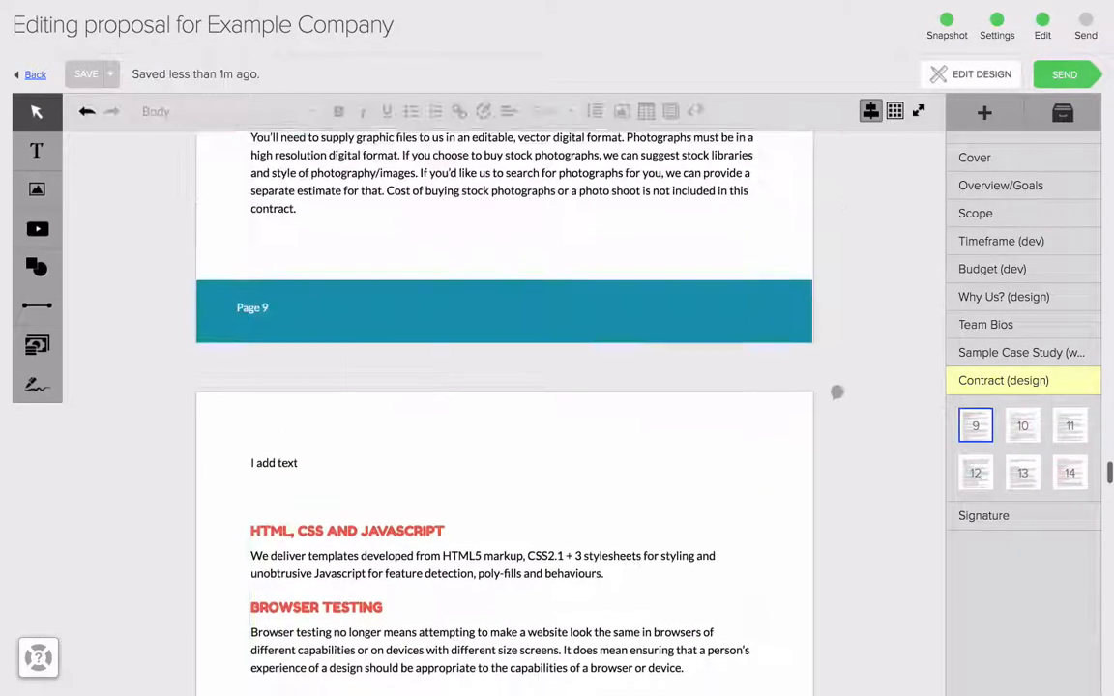
Step: Delete the line "I add text" and the blank lines above the HTML, CSS and JavaScript heading
left_click(326, 485)
key("shift+Up")
key("BackSpace")
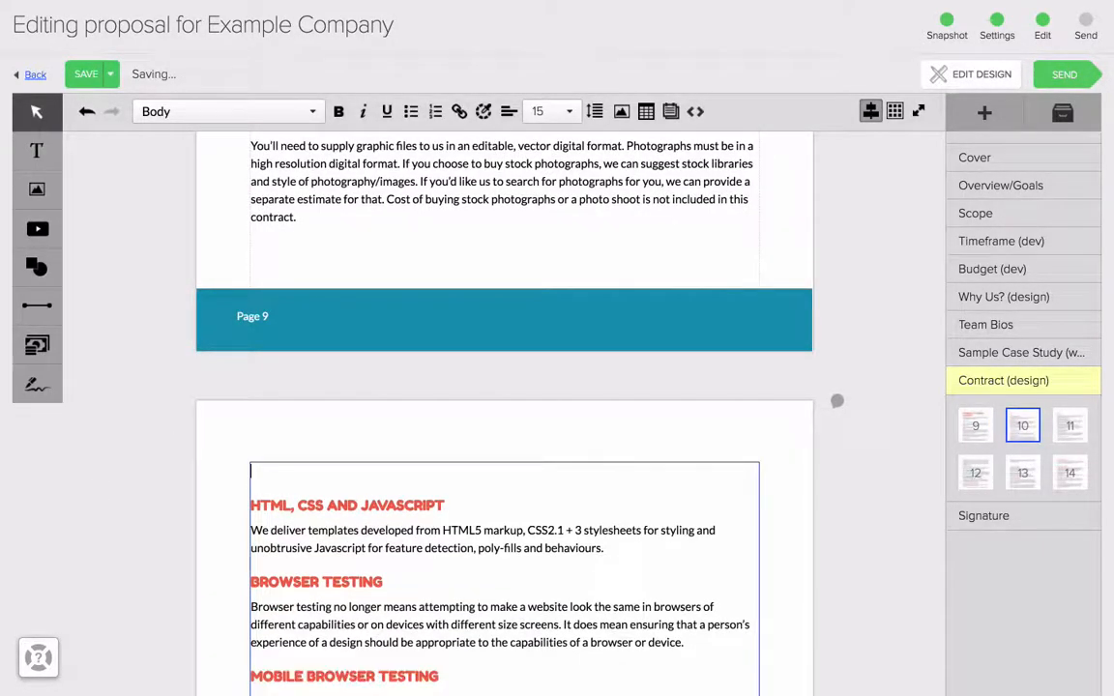
key("BackSpace")
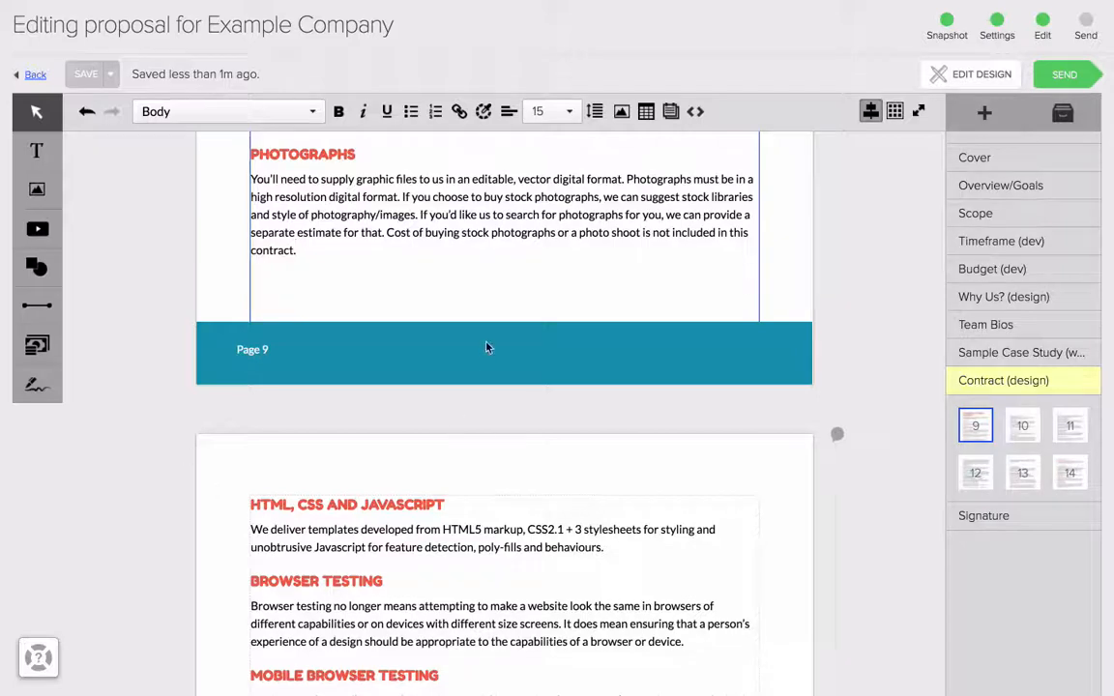
Step: Add a blank page to the Team Bios section and delete it again
left_click(988, 331)
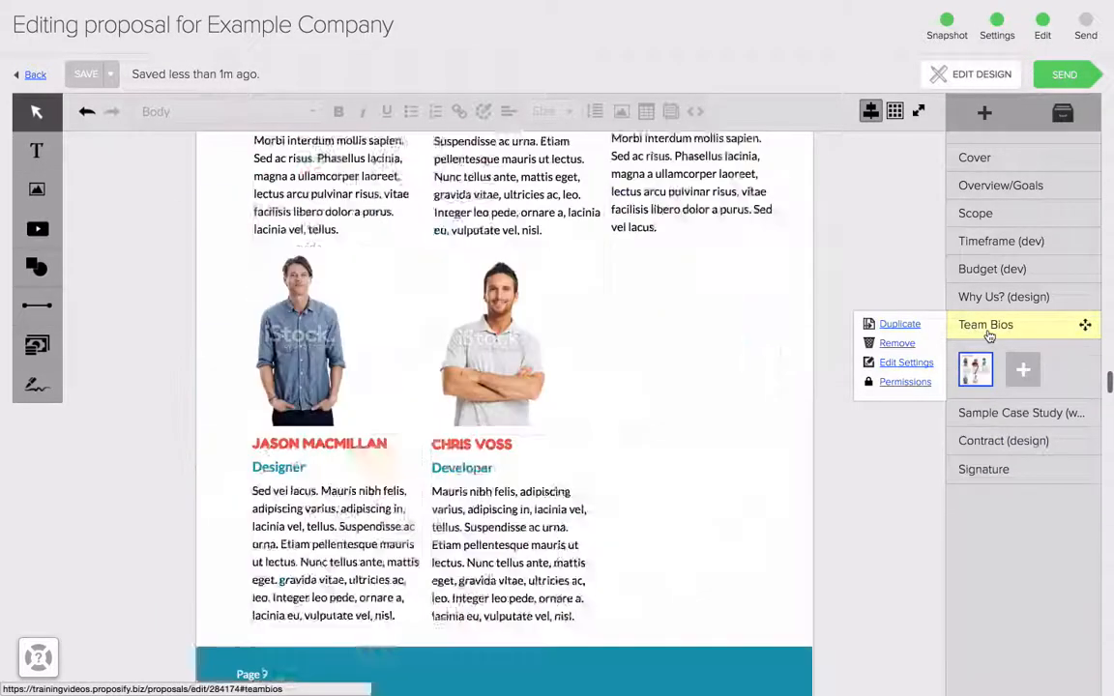
scroll(585, 387, "down", 4)
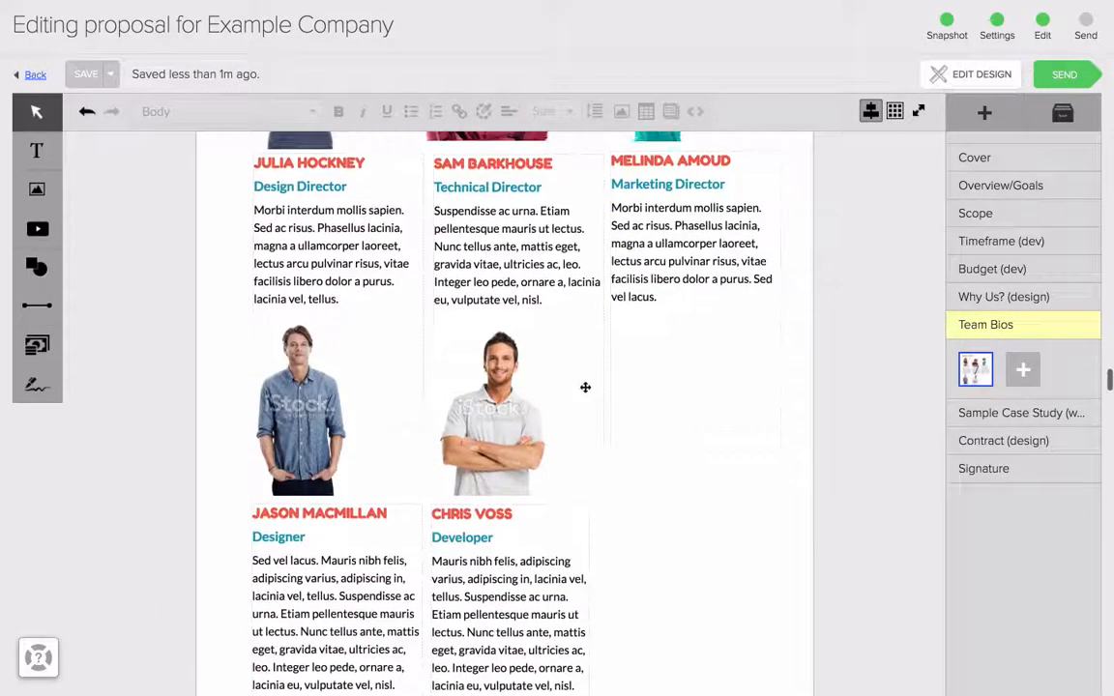
scroll(585, 387, "up", 3)
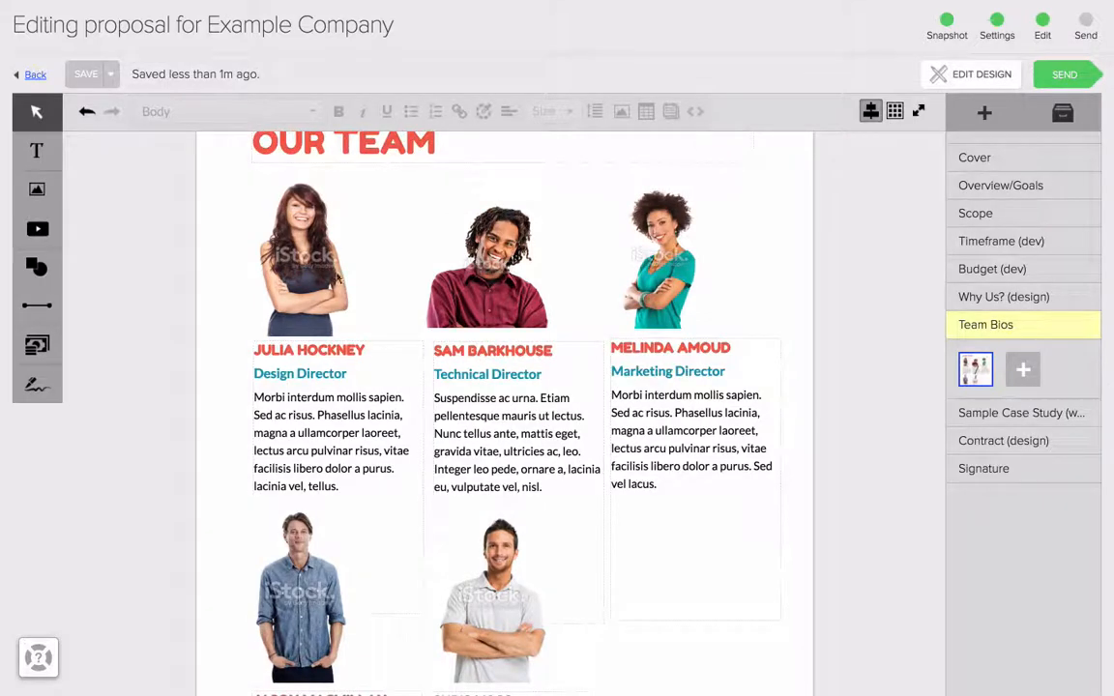
scroll(738, 385, "down", 2)
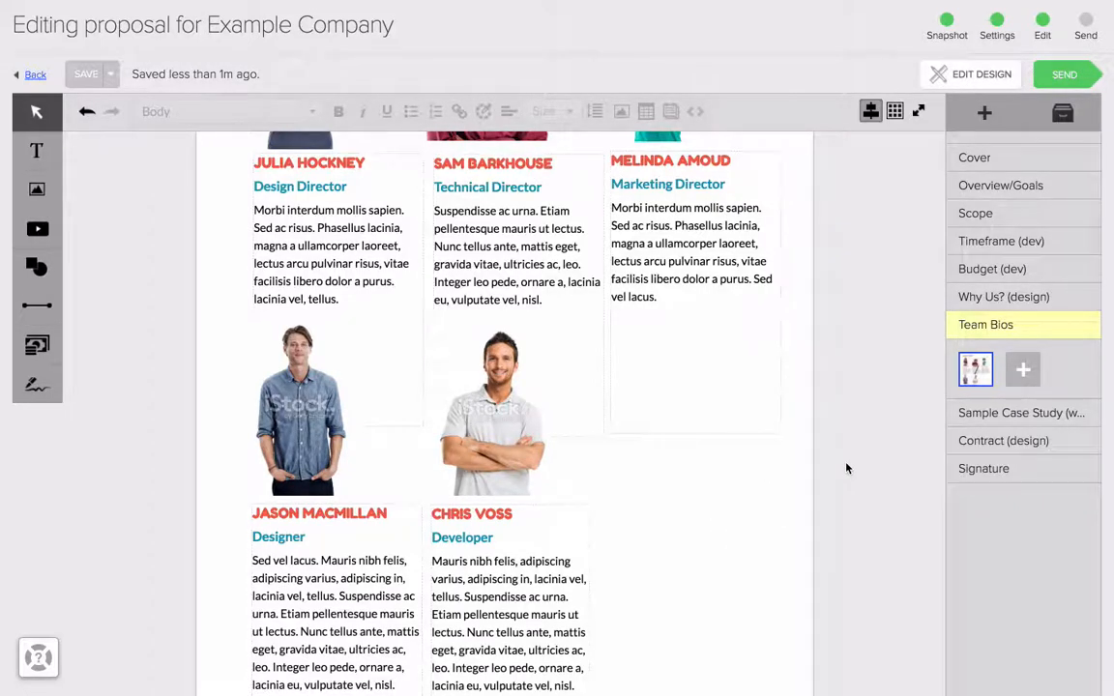
left_click(1022, 375)
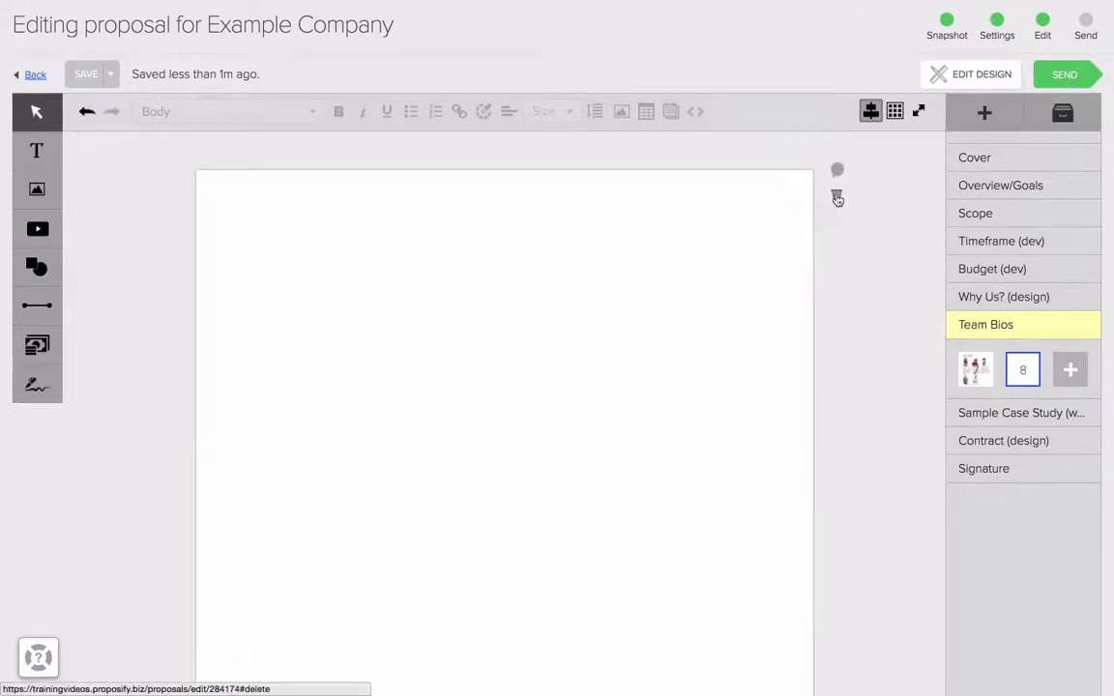
left_click(837, 197)
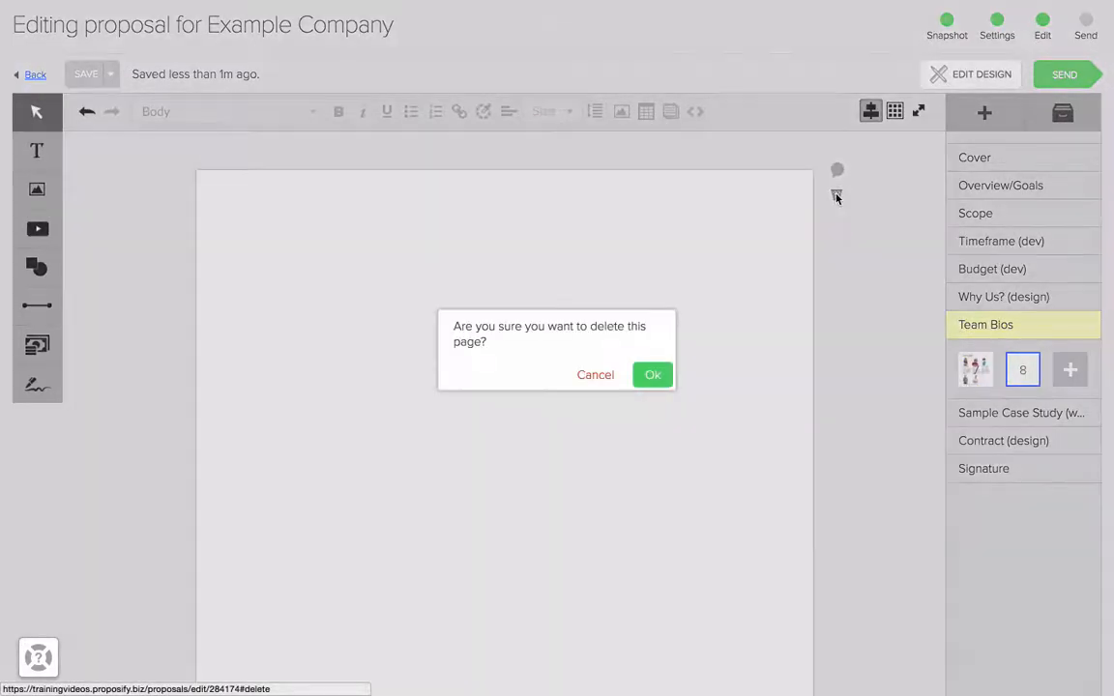
left_click(660, 378)
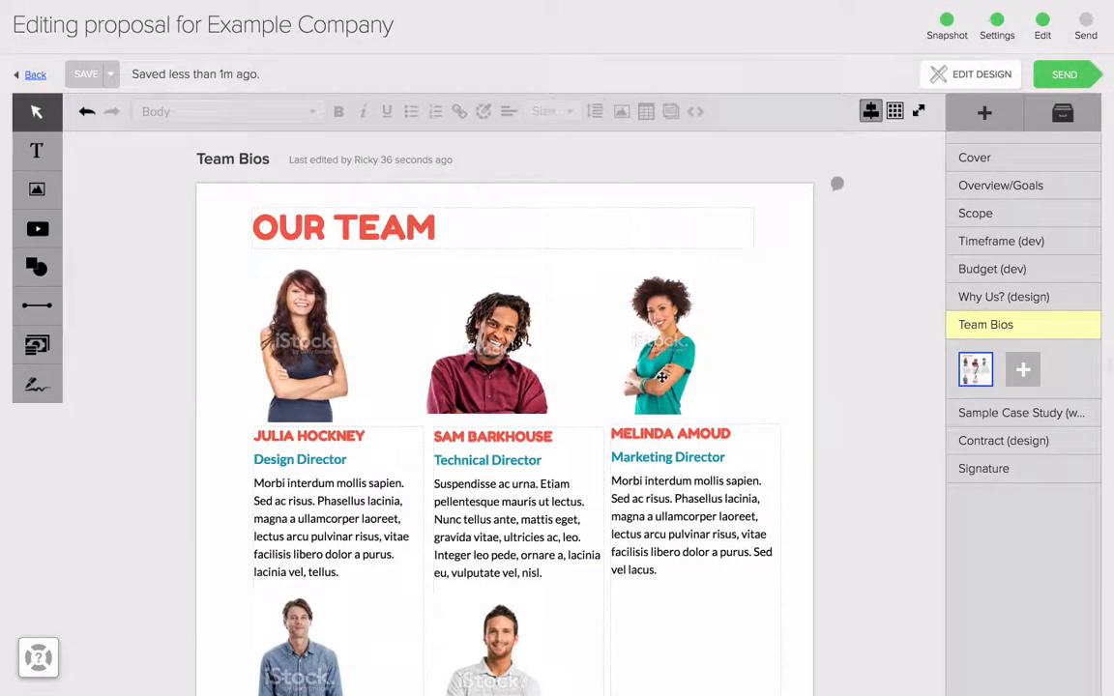
left_click(983, 112)
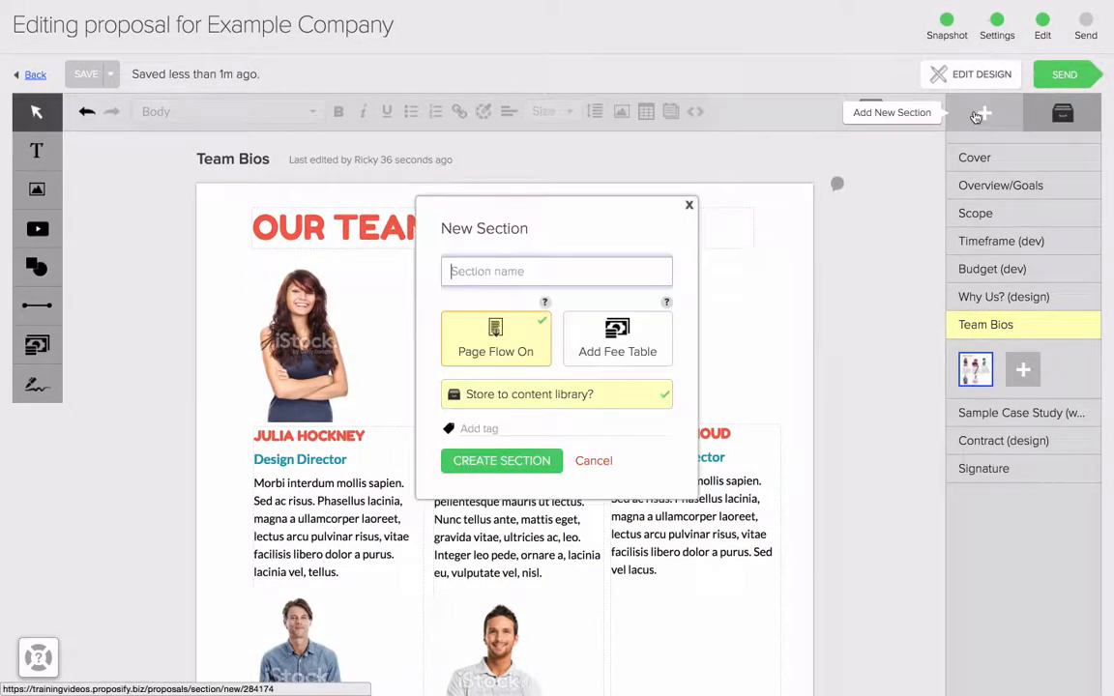
left_click(657, 352)
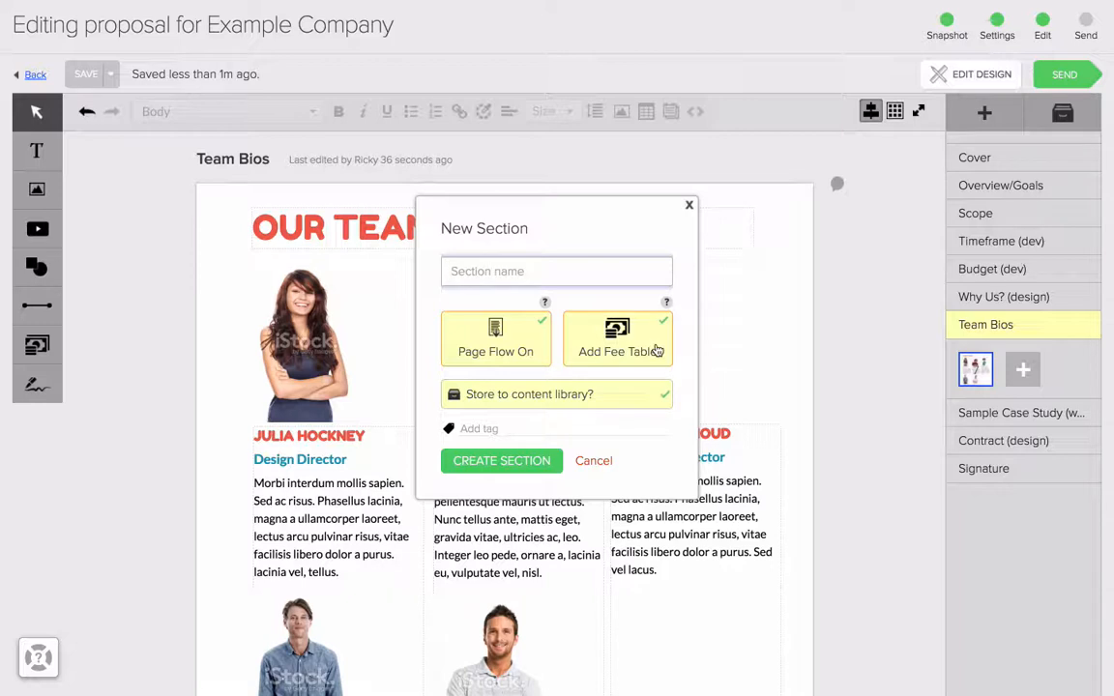
left_click(593, 462)
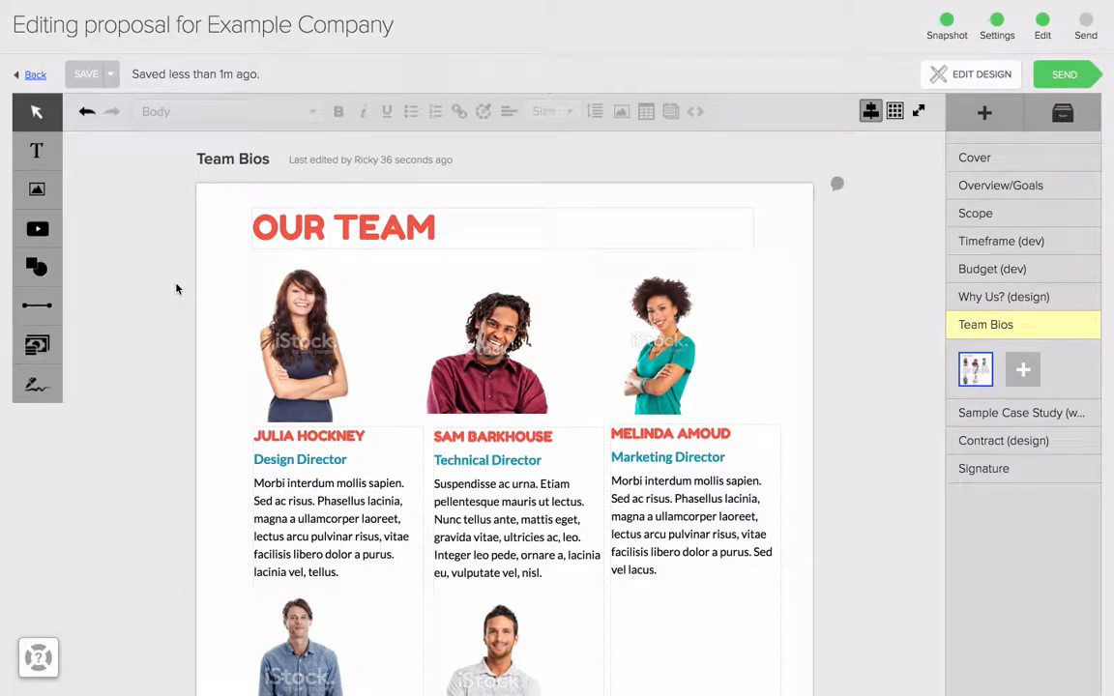
left_click(984, 113)
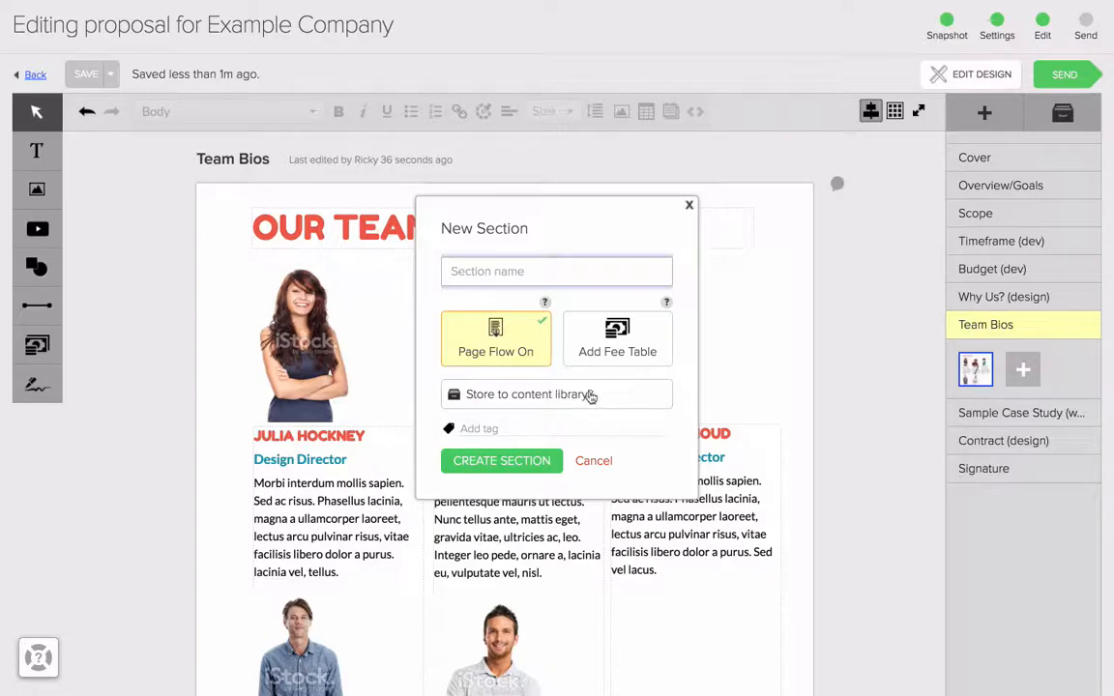
left_click(688, 206)
Step: View the section settings of the Timeframe (dev) section and close them unchanged
left_click(990, 243)
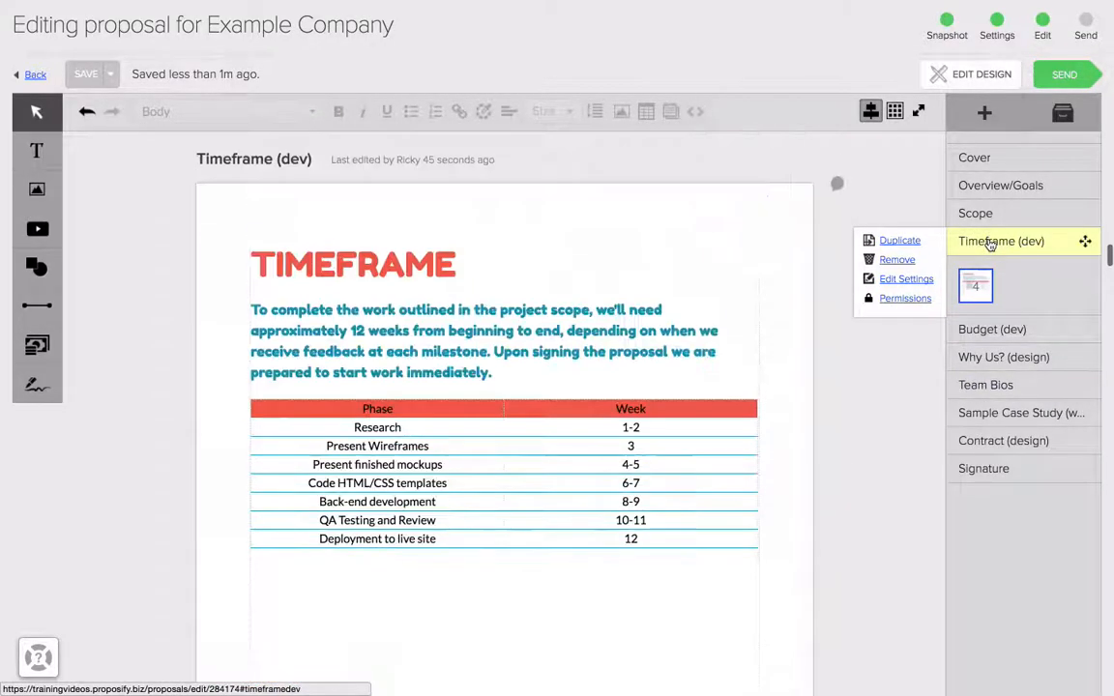
left_click(915, 283)
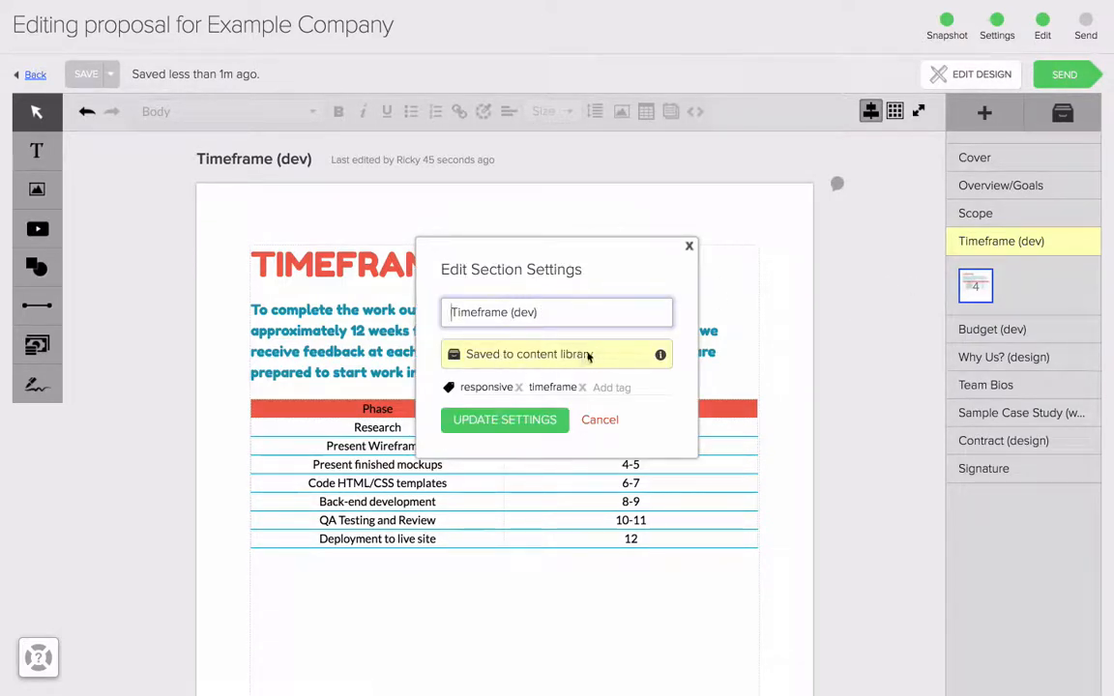
left_click(687, 246)
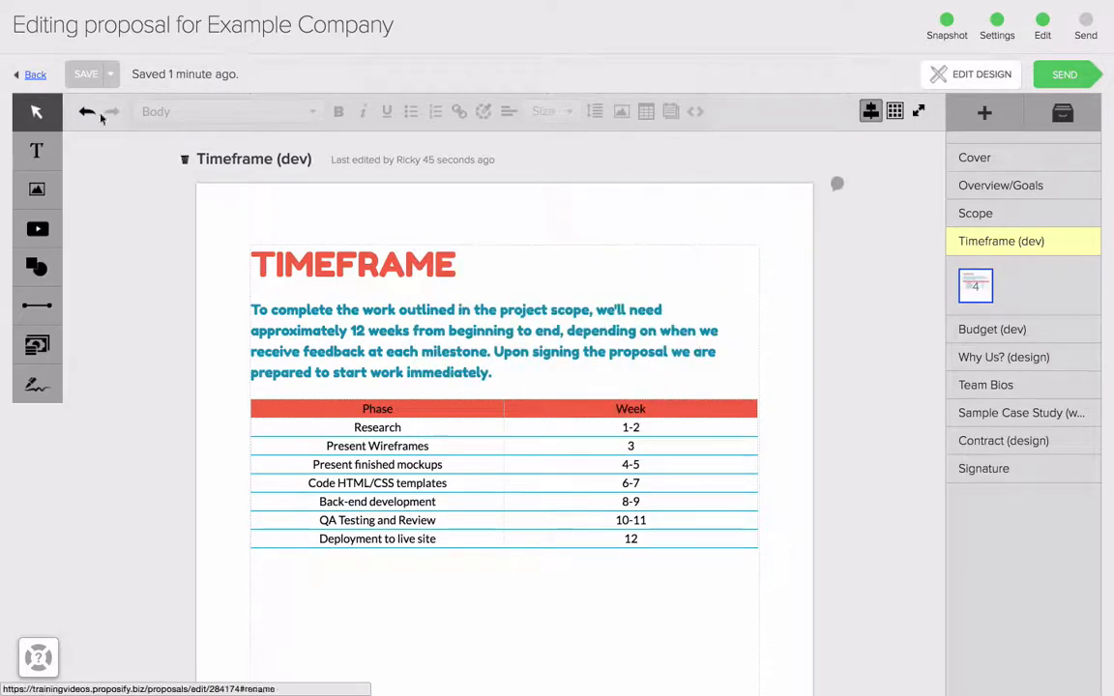
Step: Leave the proposal for the Content Library and expand the Default Group, Design and Development section groups to review their sections
left_click(36, 75)
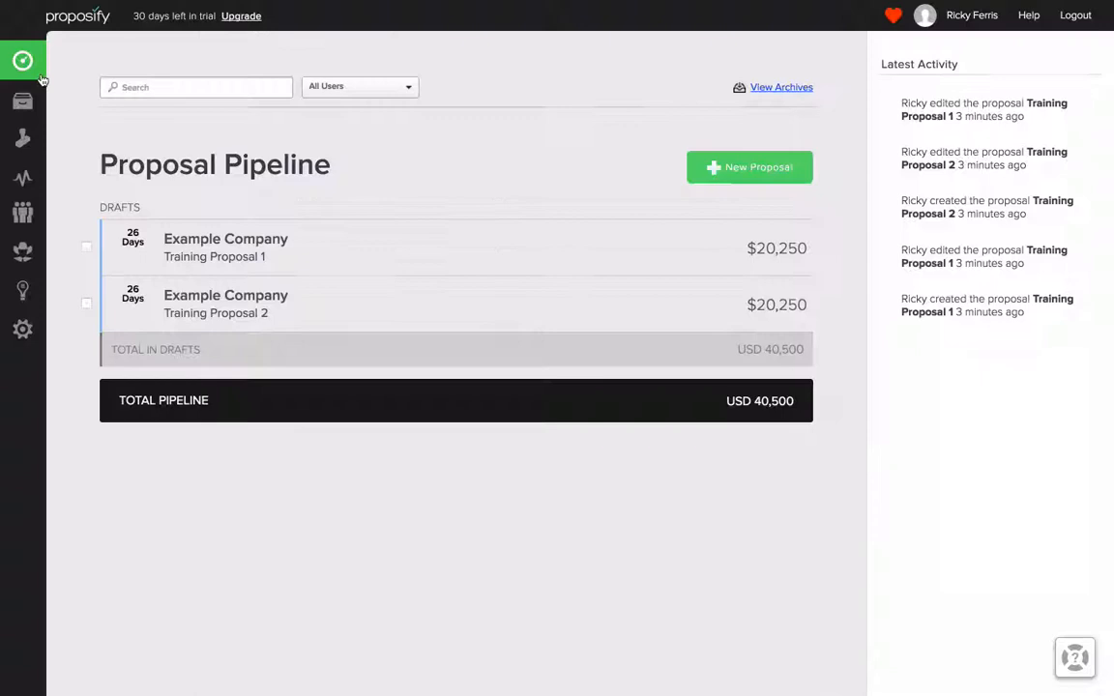
mouse_move(31, 111)
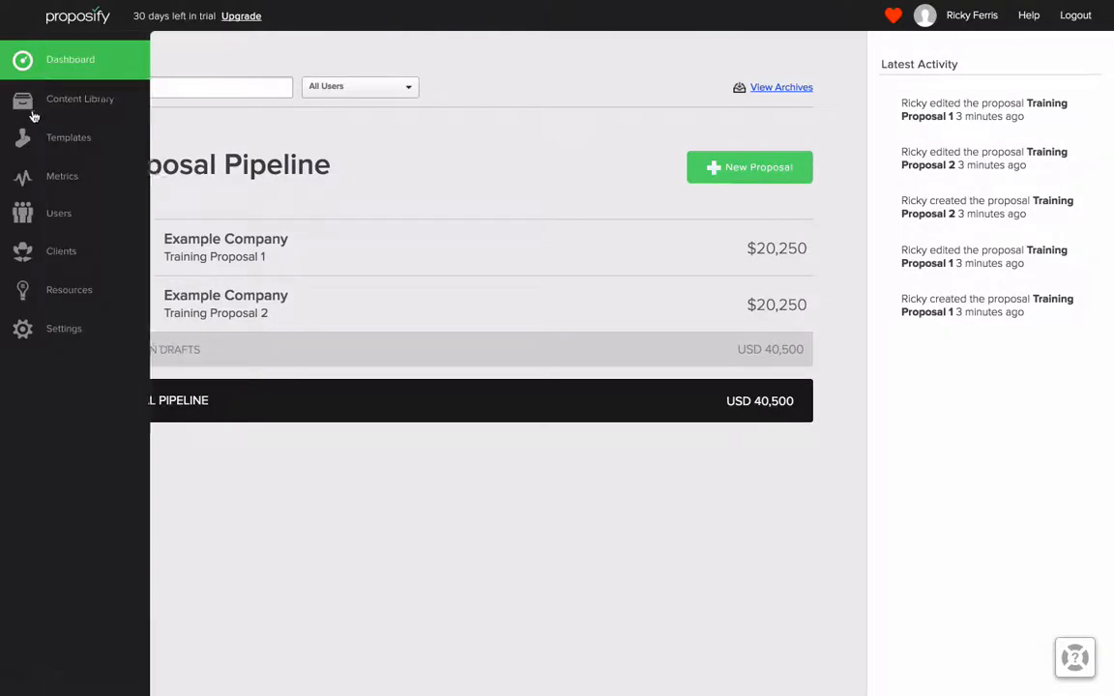
left_click(32, 109)
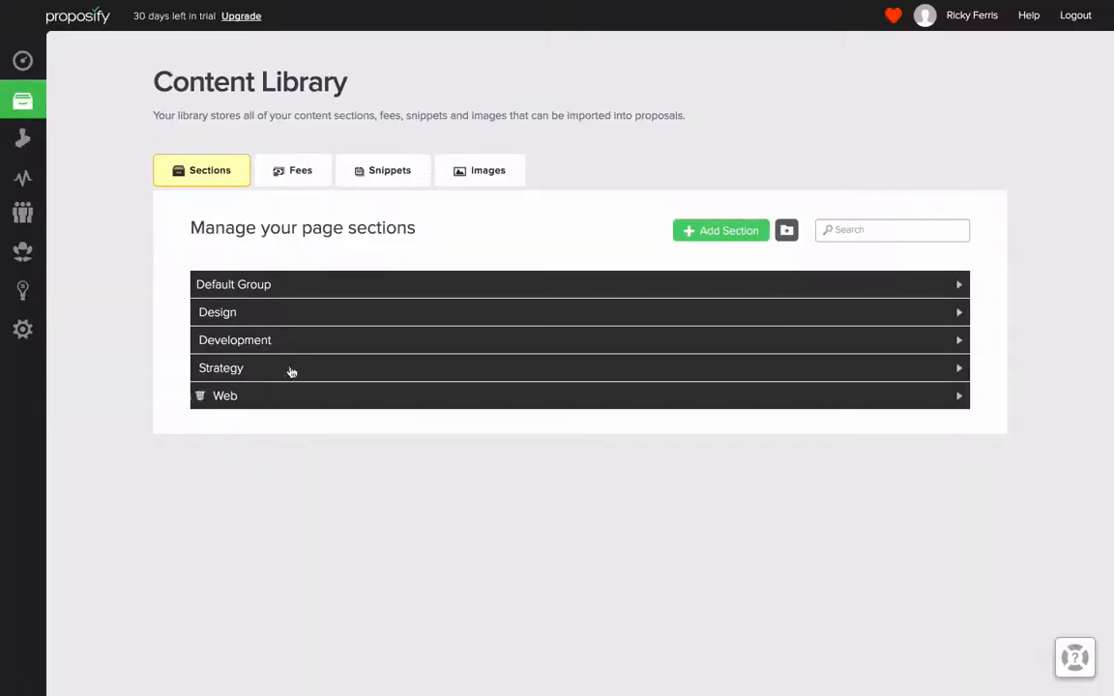
left_click(300, 285)
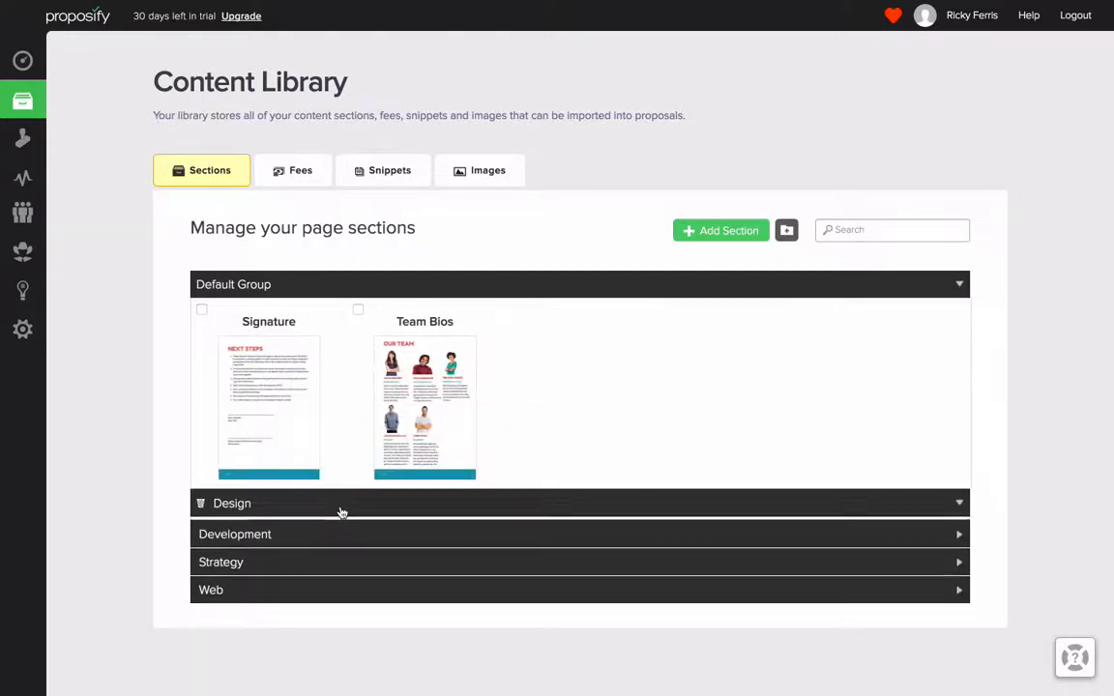
left_click(341, 511)
scroll(341, 514, "down", 2)
left_click(334, 565)
scroll(334, 568, "down", 3)
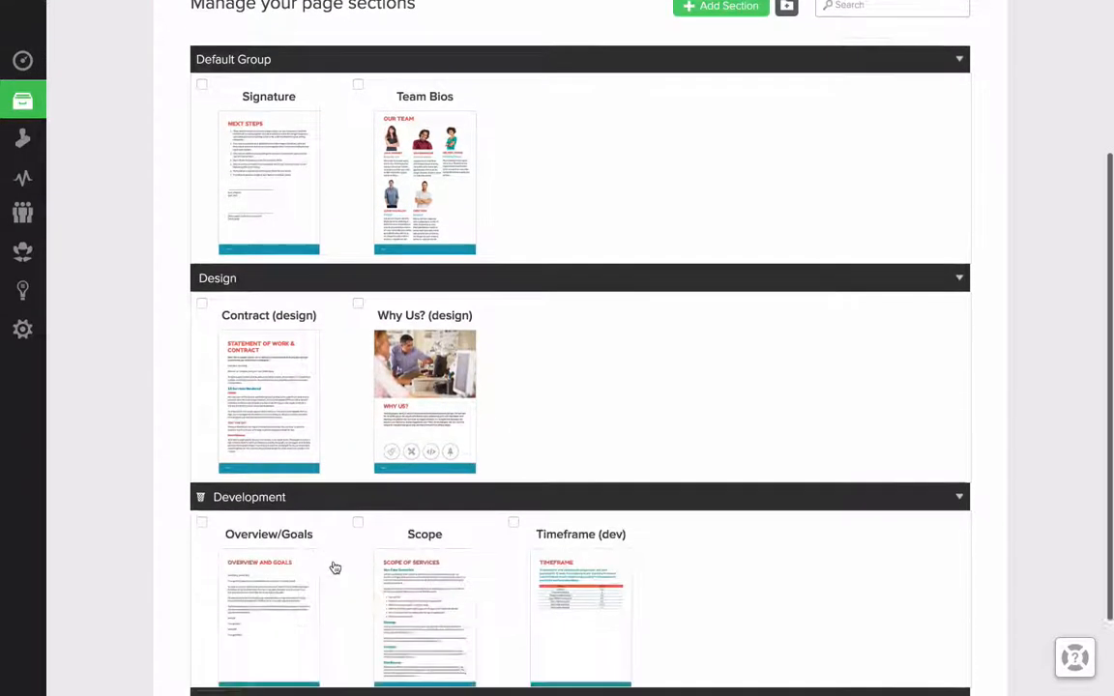
scroll(335, 567, "up", 5)
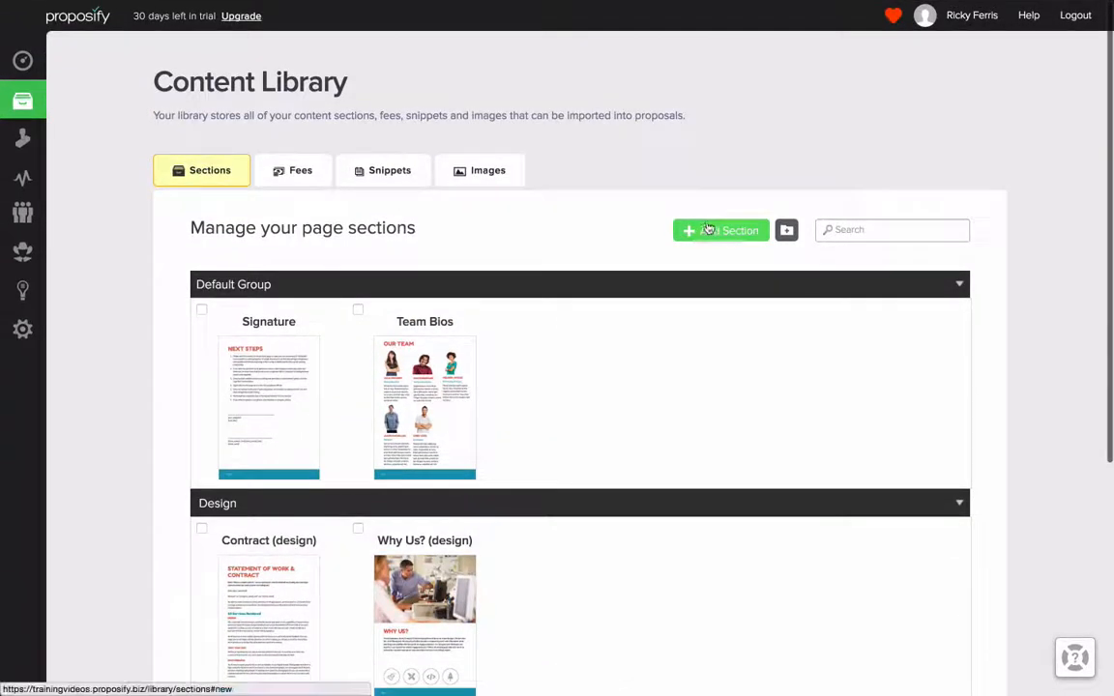
Step: Try turning Page Flow off for a new library section and discard the new section
left_click(721, 233)
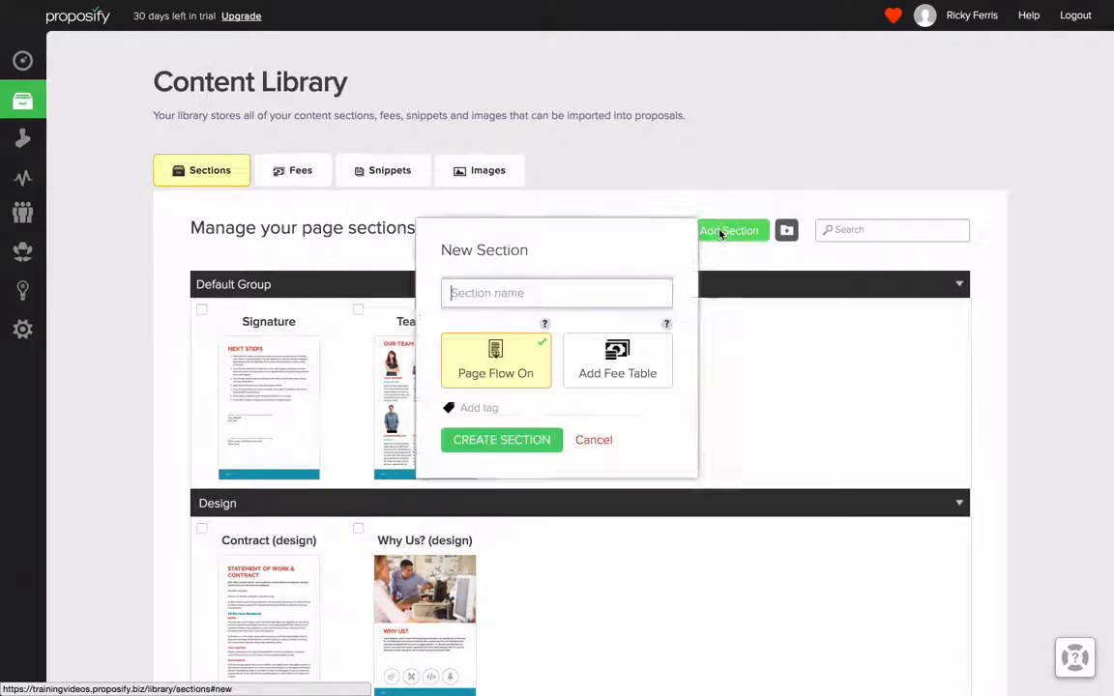
left_click(535, 360)
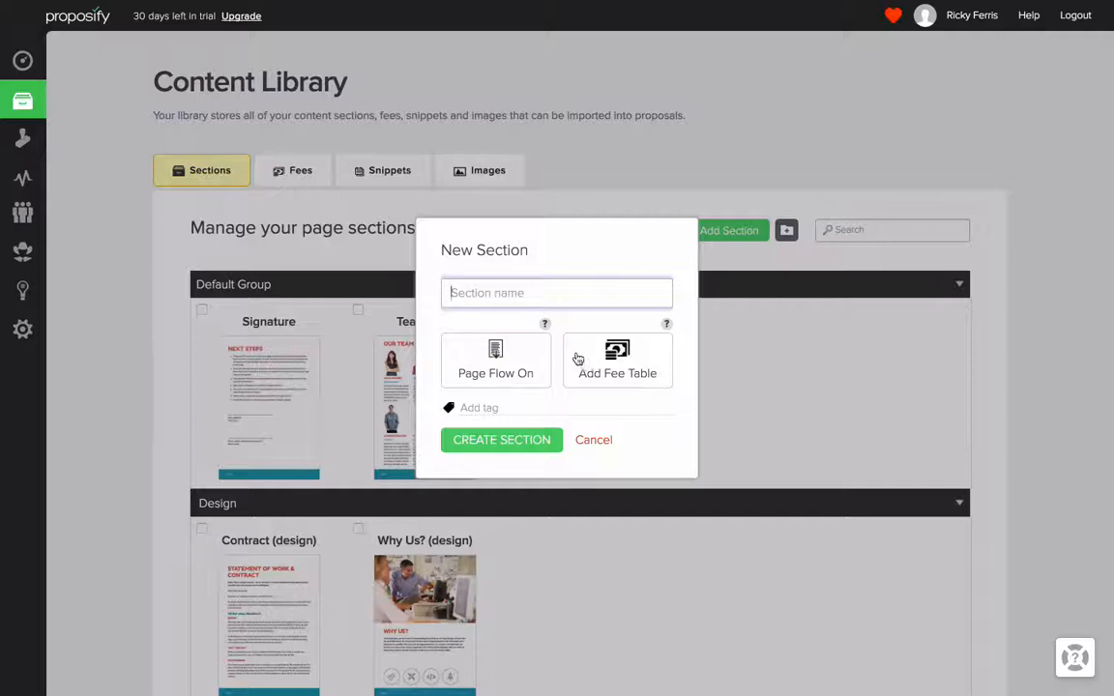
left_click(594, 441)
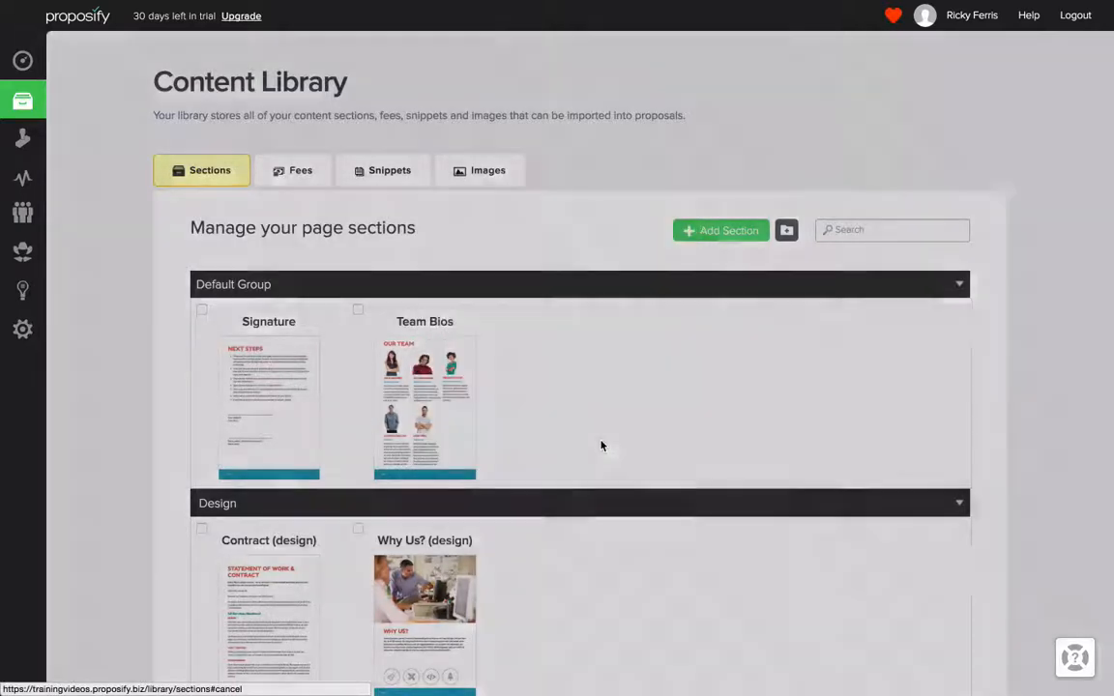
Step: Select the Team Bios and Signature sections in the Default Group and clear both selections again
left_click(358, 311)
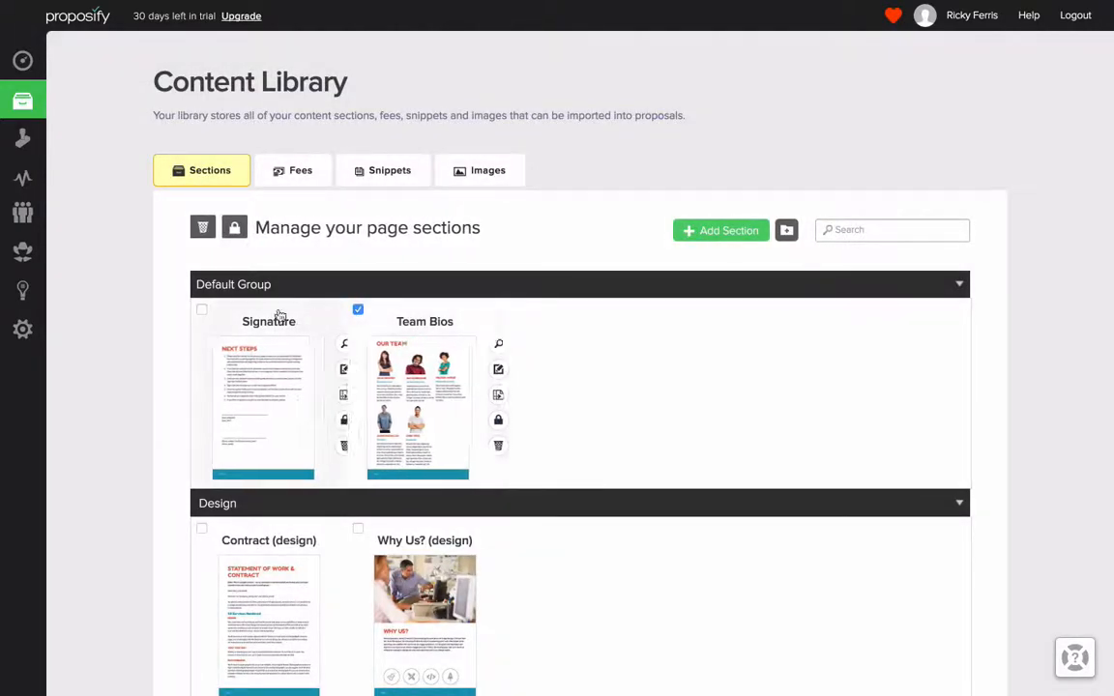
left_click(202, 310)
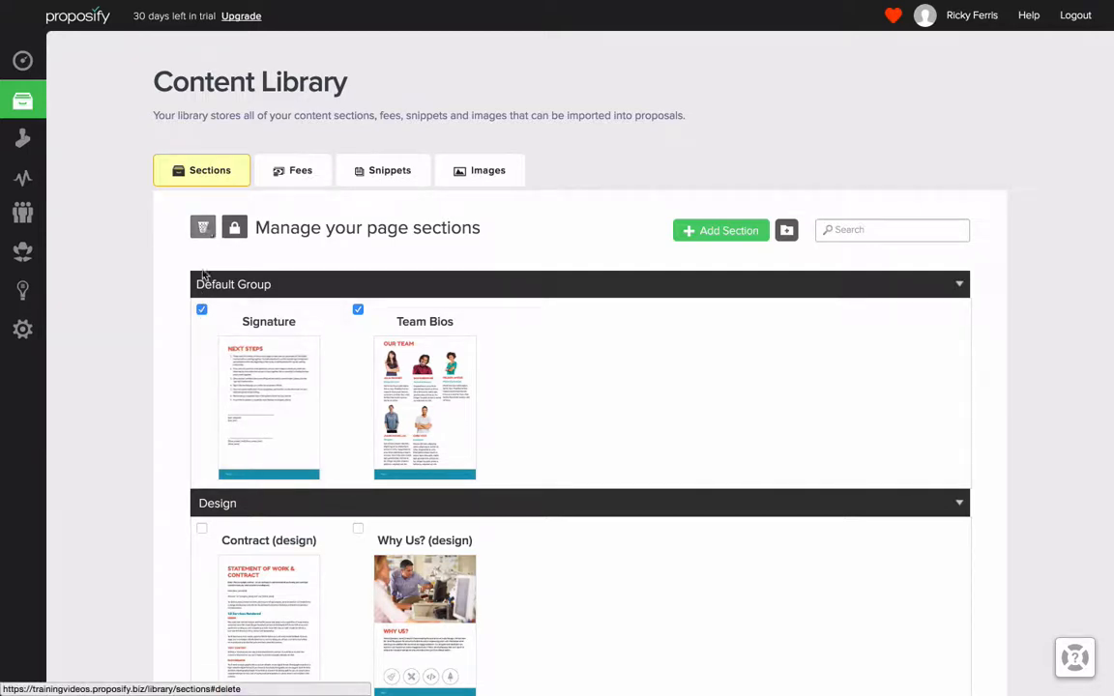
left_click(202, 310)
left_click(358, 311)
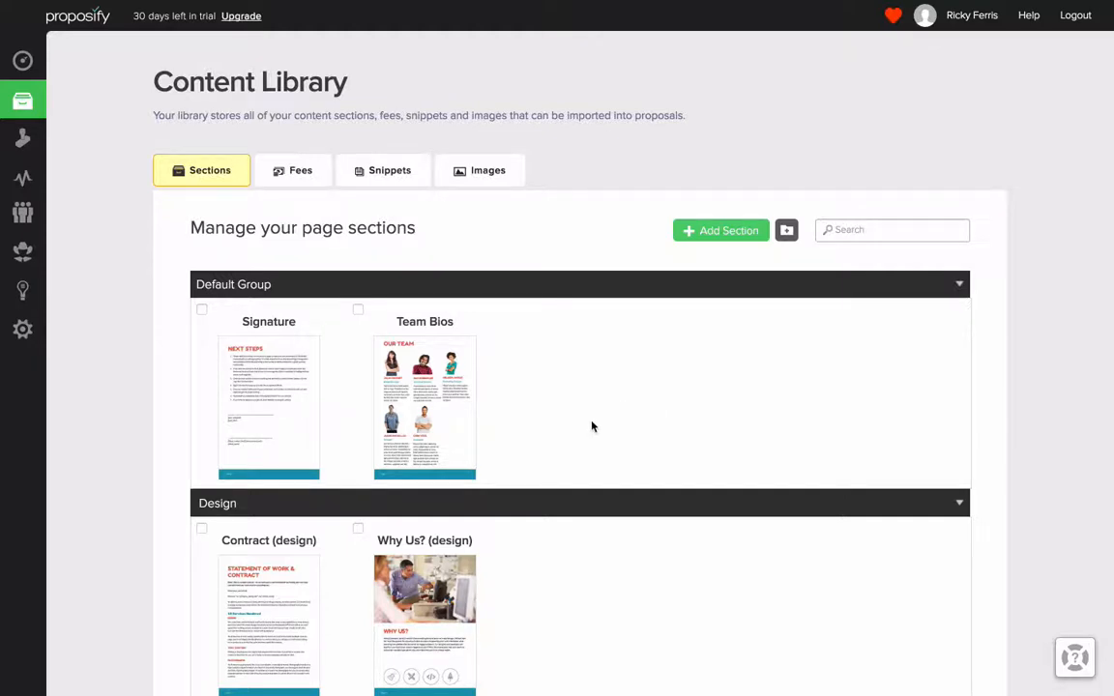
Step: Add a section group named "Case Studies" to the Content Library
scroll(592, 425, "down", 2)
mouse_move(218, 495)
left_mouse_down()
mouse_move(474, 544)
mouse_move(431, 549)
mouse_move(526, 355)
mouse_move(263, 508)
mouse_move(193, 497)
mouse_move(209, 480)
left_mouse_up()
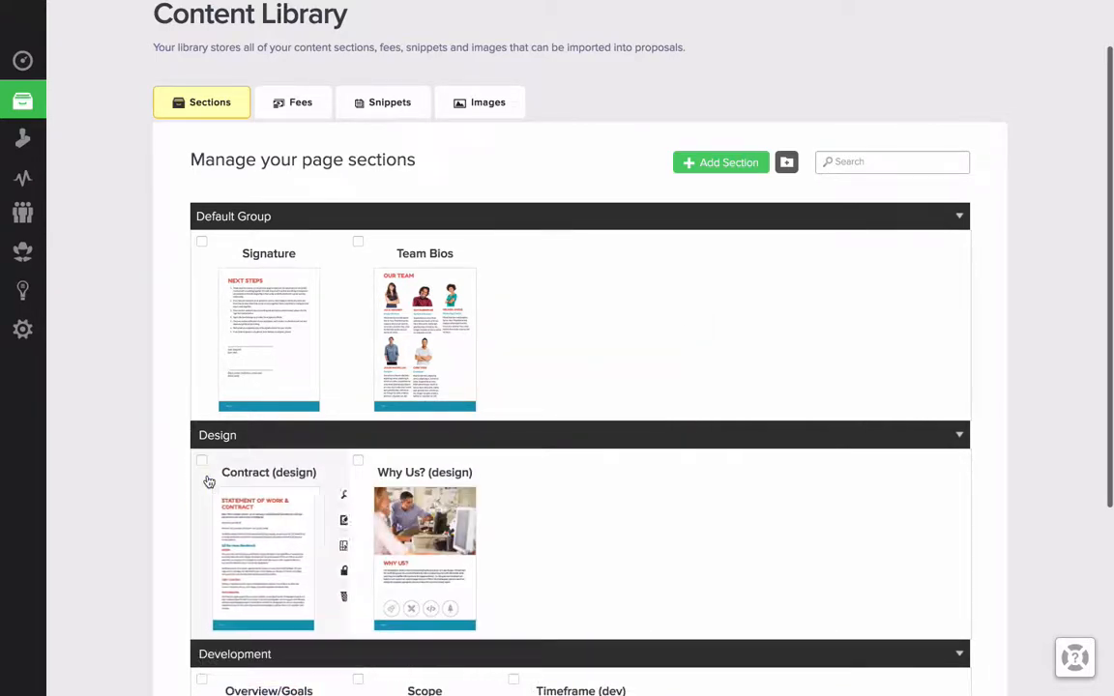
left_click(788, 166)
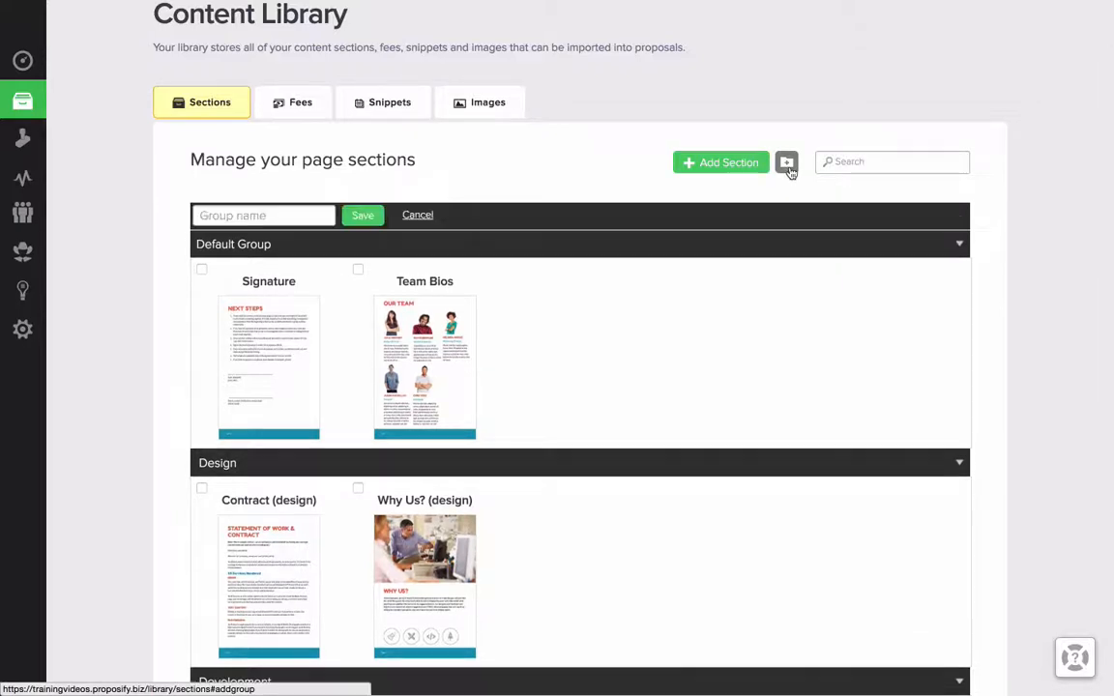
left_click(238, 215)
type("Case Studies")
key("Down")
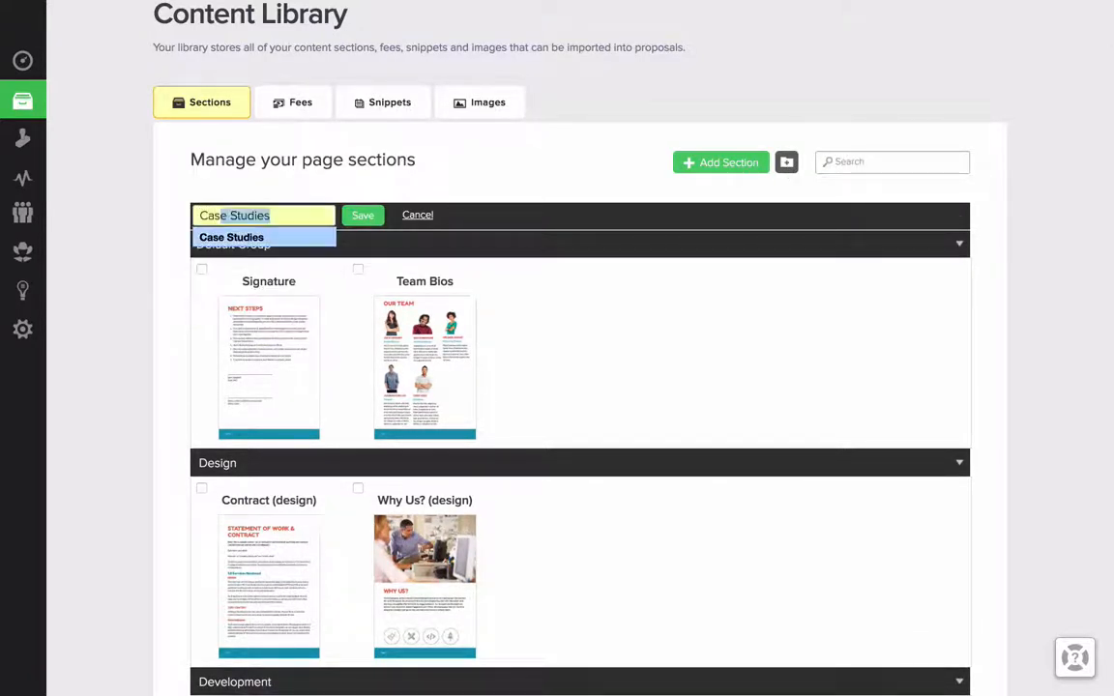
key("Return")
left_click(359, 214)
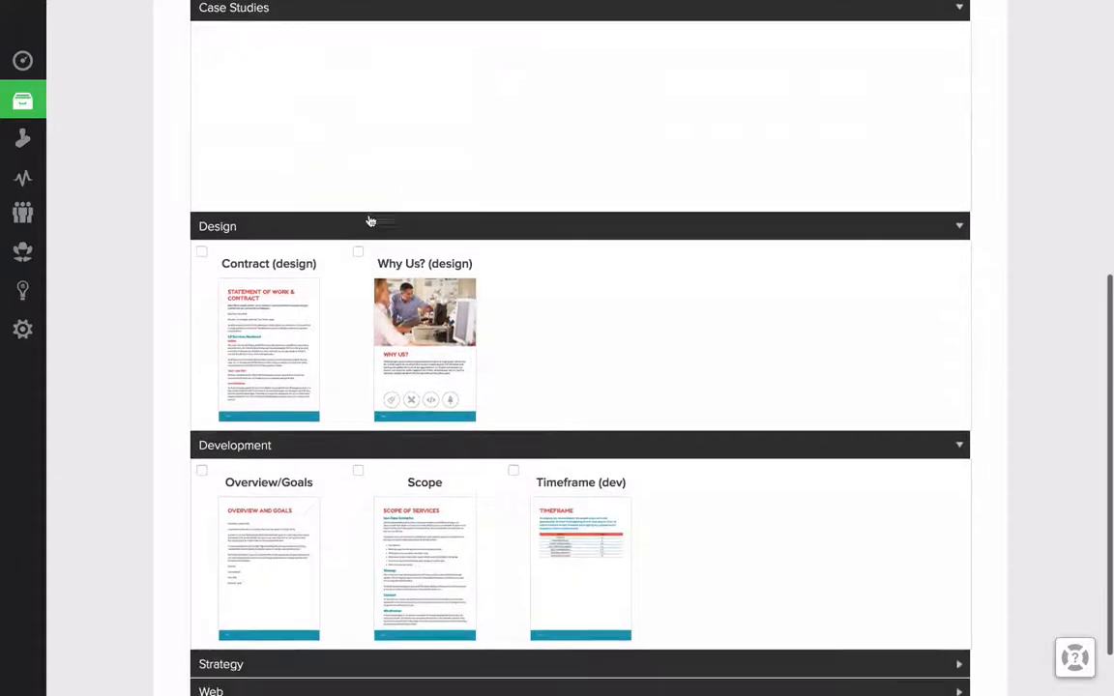
Step: Move the Contract (design) section from the Design group to the Development group and collapse the Case Studies group
scroll(520, 286, "up", 2)
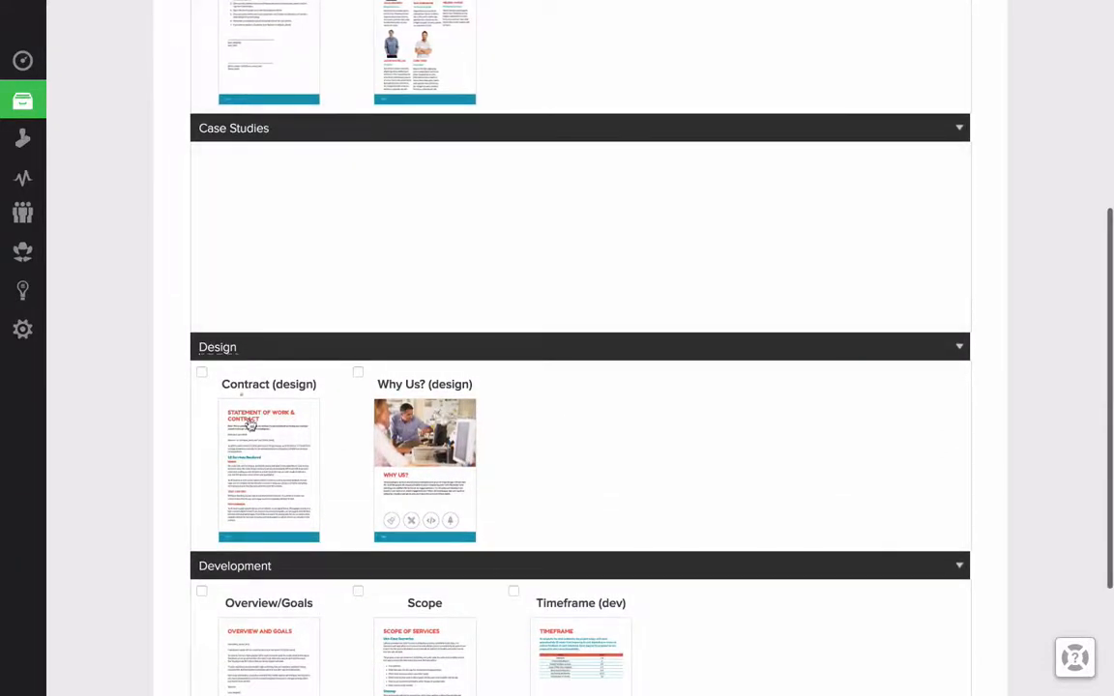
left_click_drag(261, 467, 194, 401)
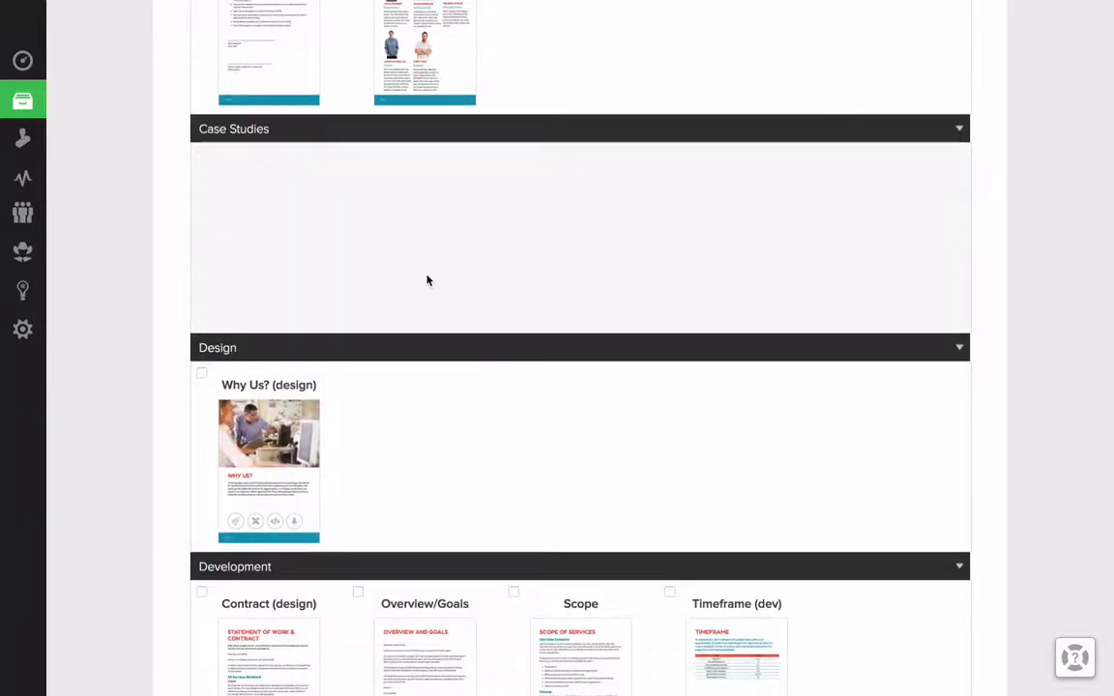
scroll(427, 279, "up", 3)
scroll(427, 279, "up", 2)
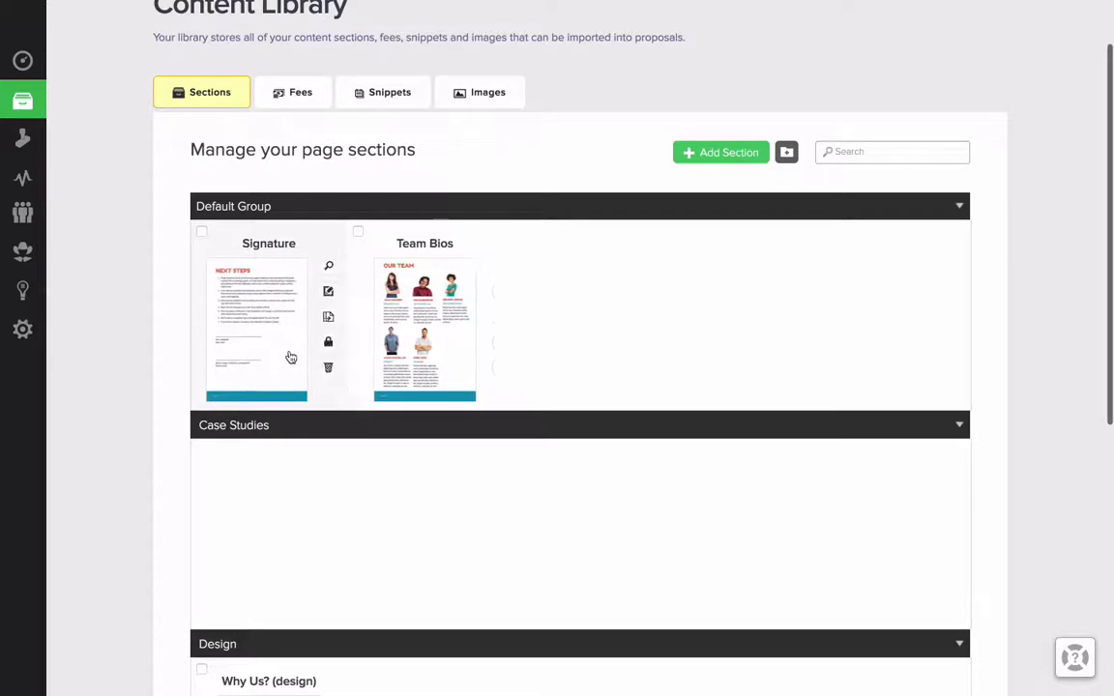
left_click(487, 432)
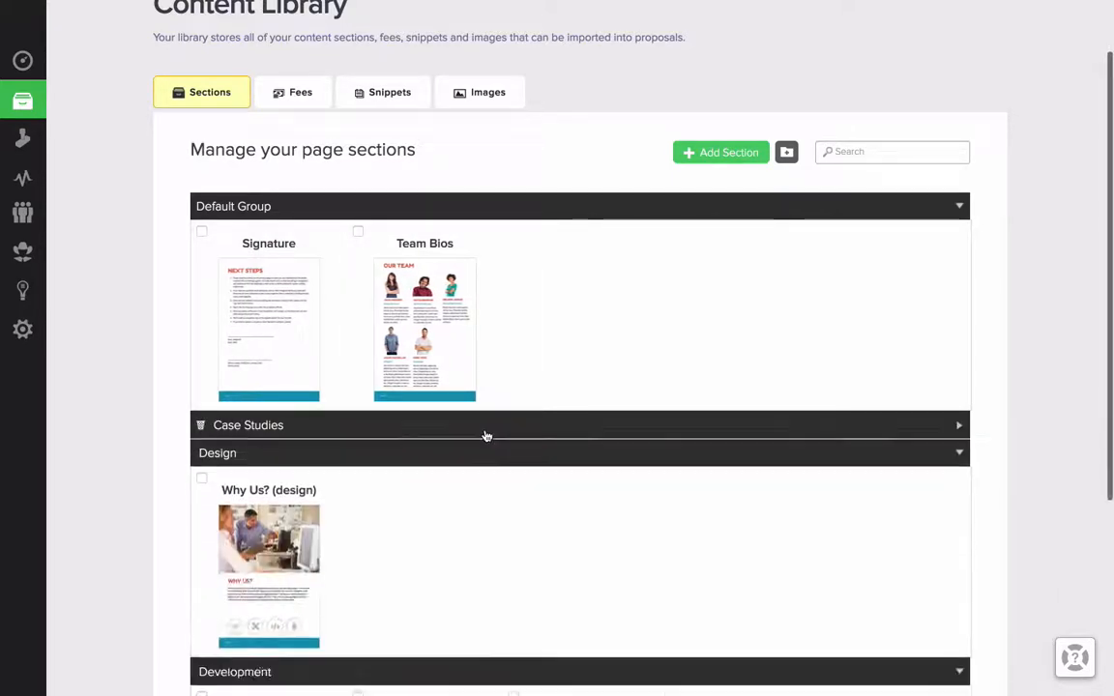
scroll(557, 329, "up", 1)
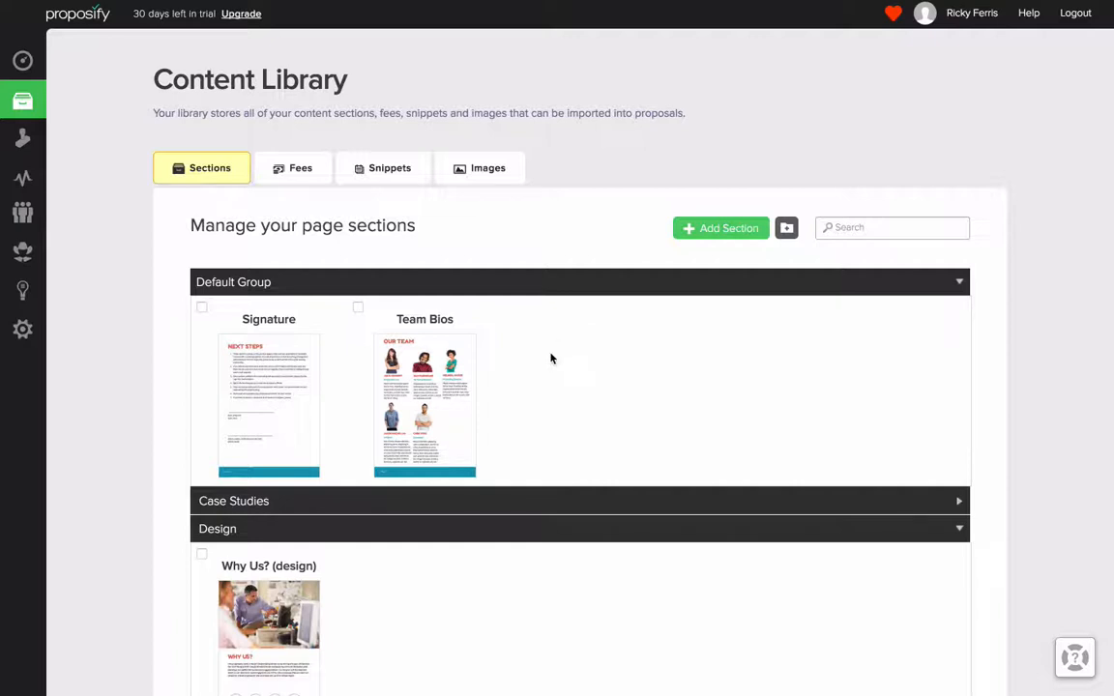
Step: Open the Team Bios library section for editing and enter, then leave, the Technical Director's text block
mouse_move(473, 356)
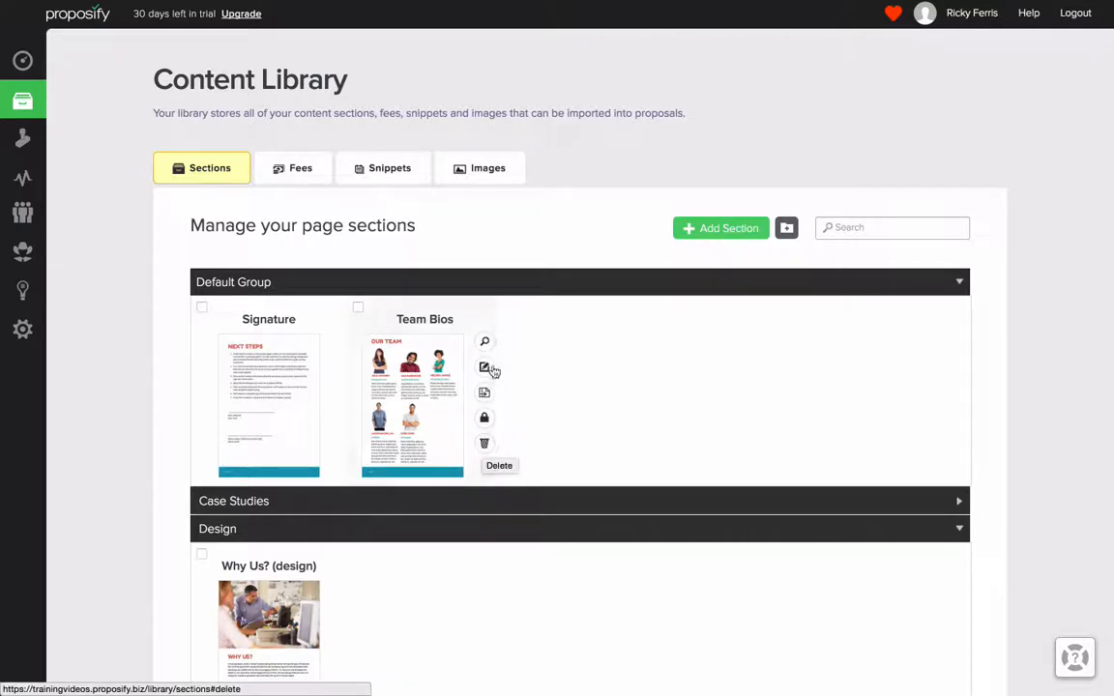
left_click(484, 370)
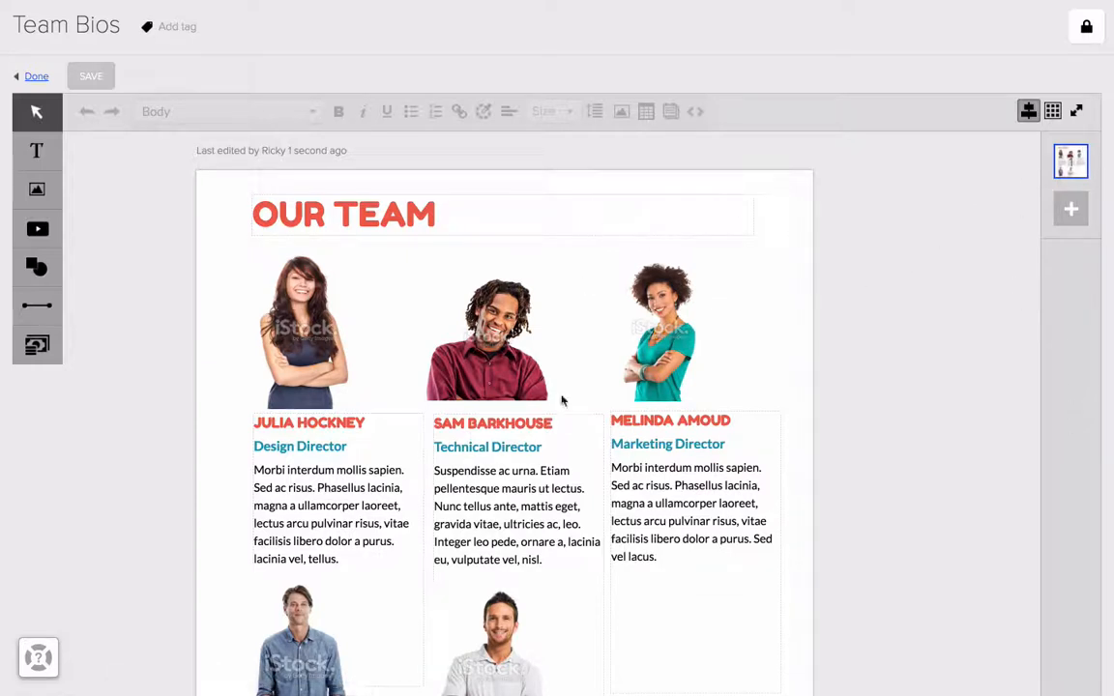
left_click(530, 451)
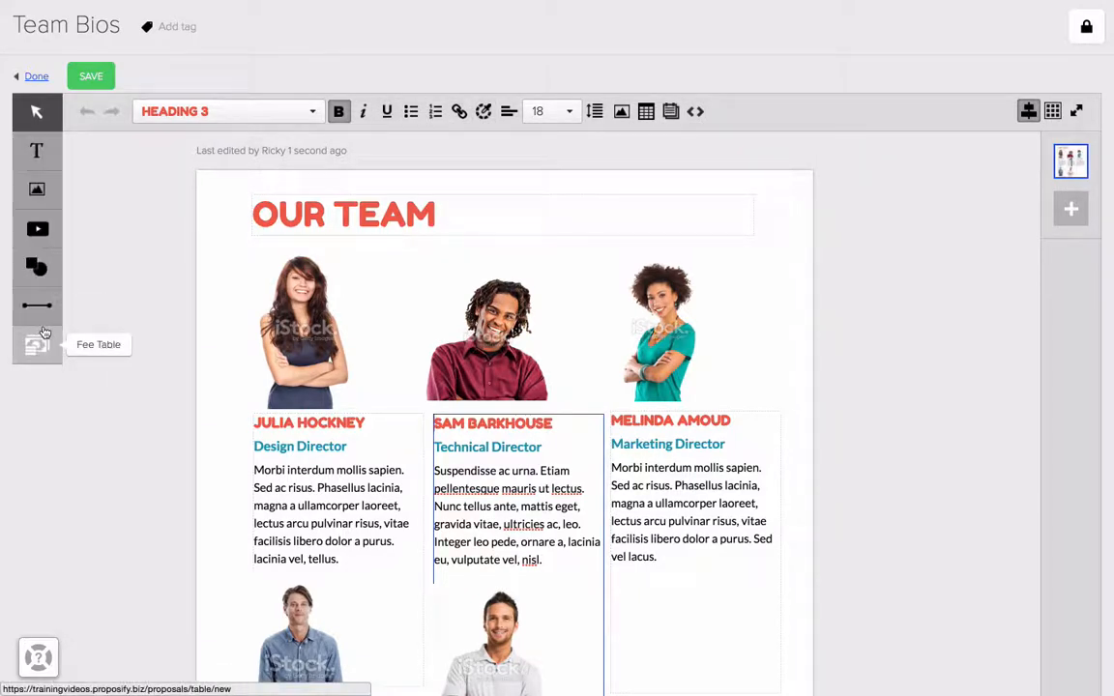
left_click(119, 240)
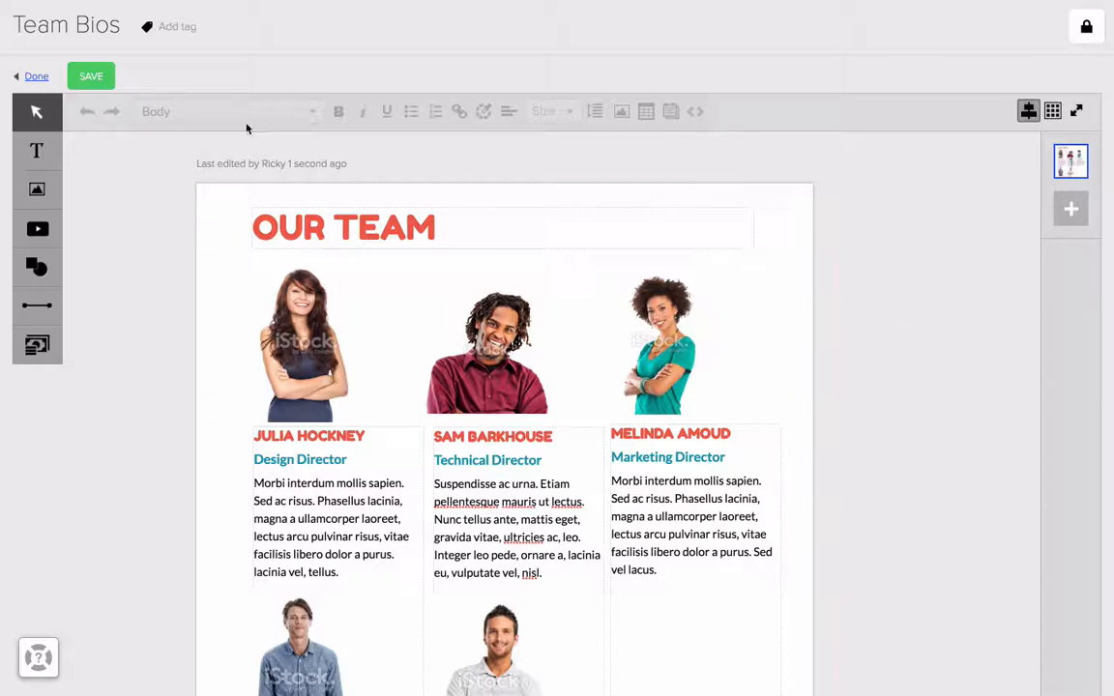
Step: Show the Team Bios section's revision history and look through the page beside it
left_click(89, 31)
left_click(329, 29)
left_click(224, 167)
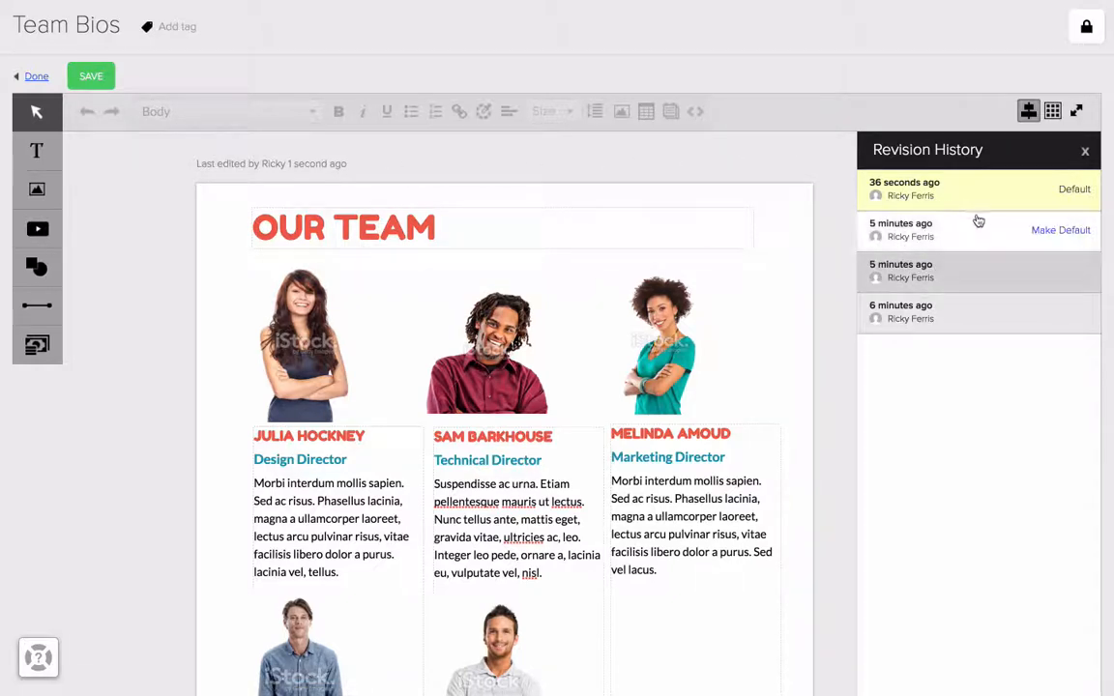
scroll(830, 261, "down", 5)
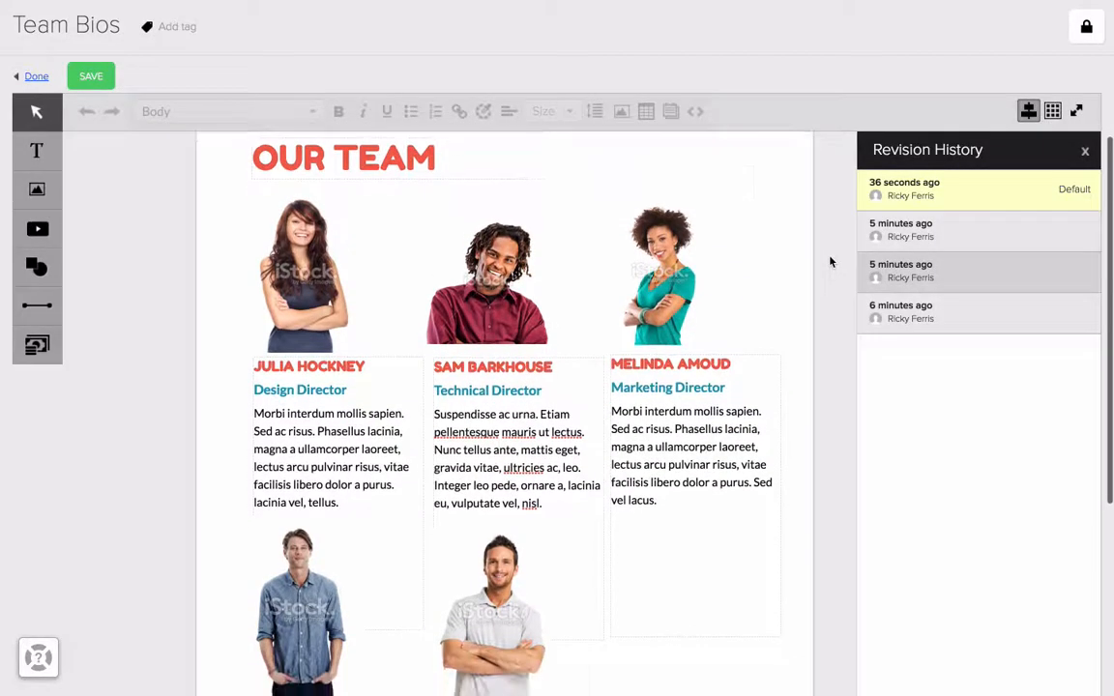
scroll(830, 261, "up", 4)
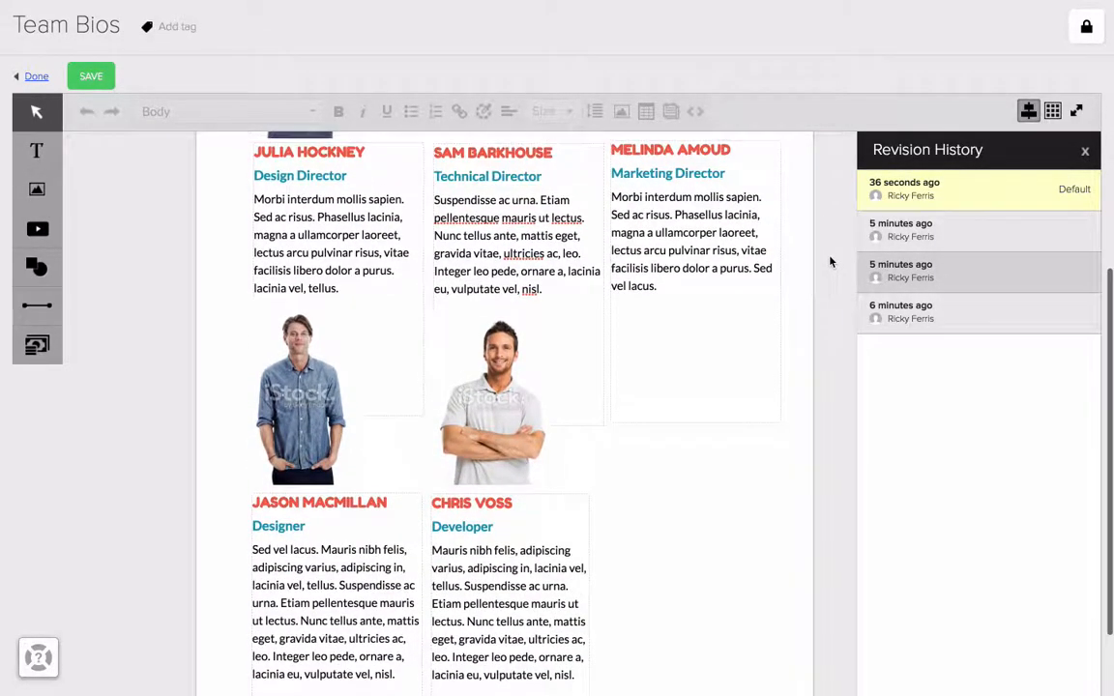
scroll(830, 262, "up", 1)
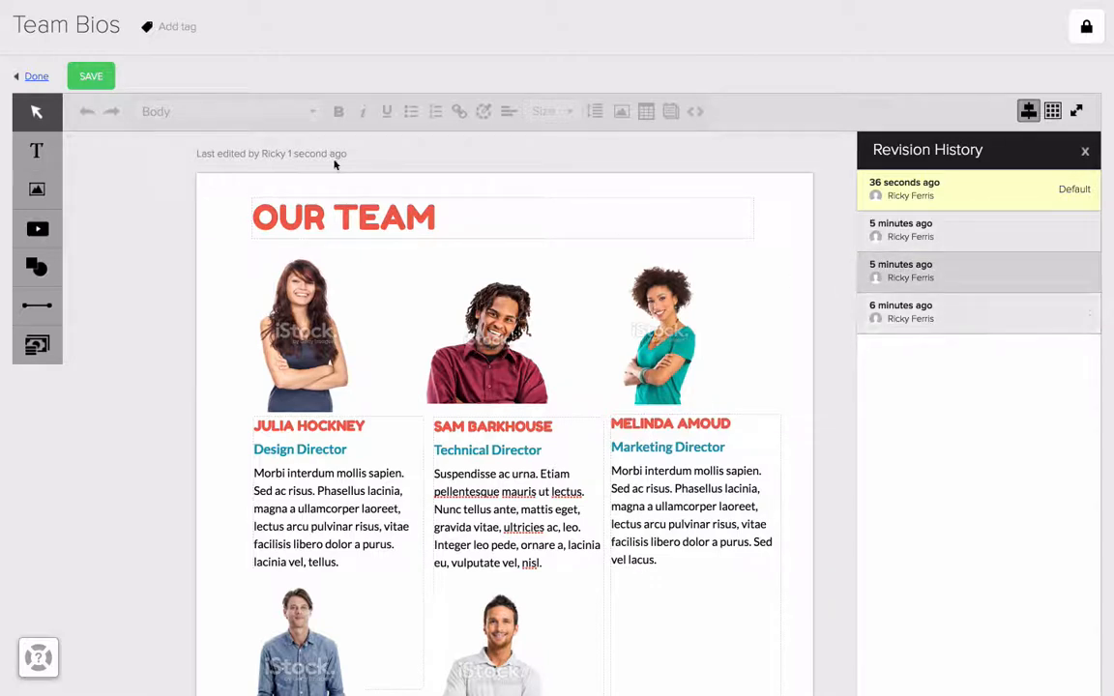
Step: Return to the proposal for Example Company, show its Team Bios section and select the Developer's photo
left_click(36, 76)
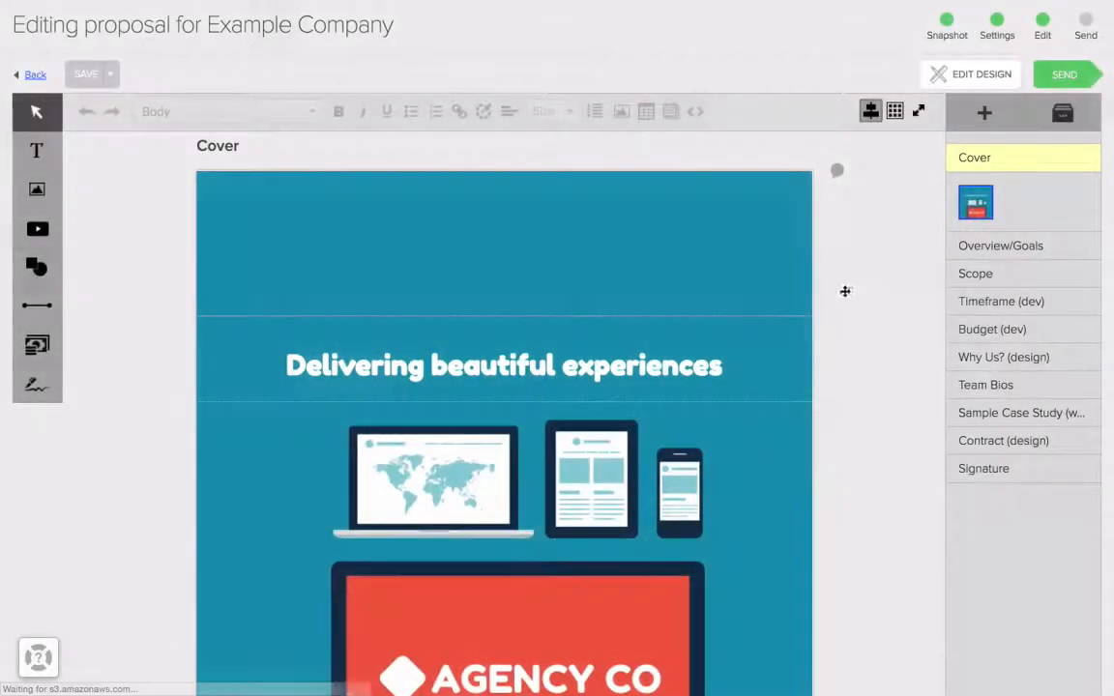
left_click(1034, 397)
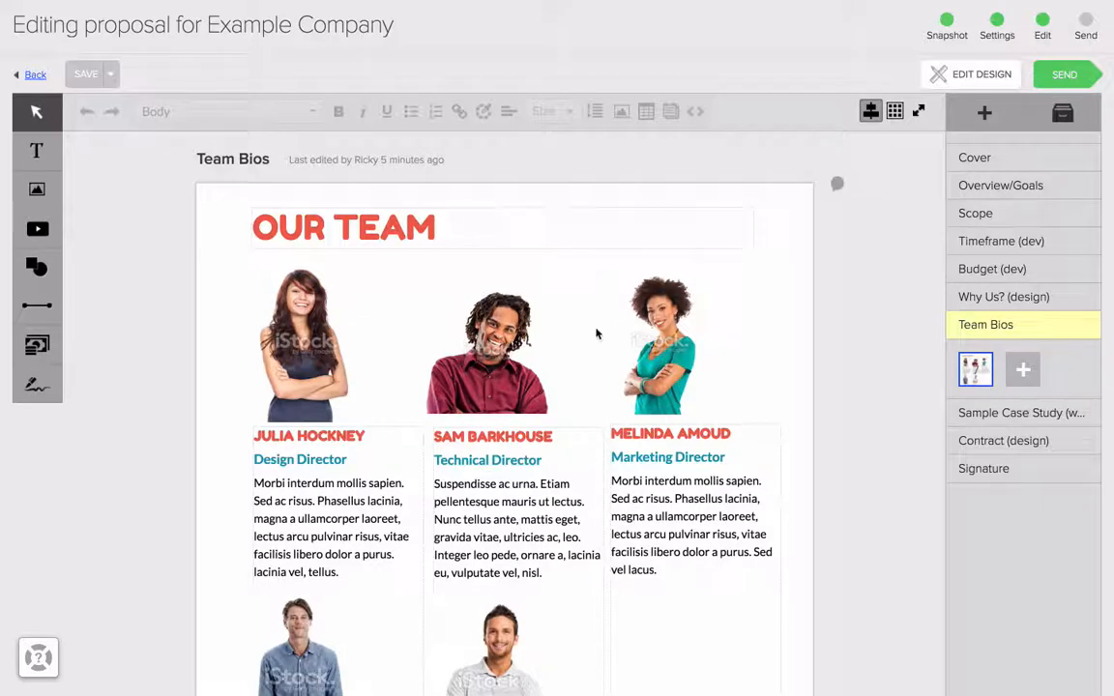
scroll(597, 333, "down", 4)
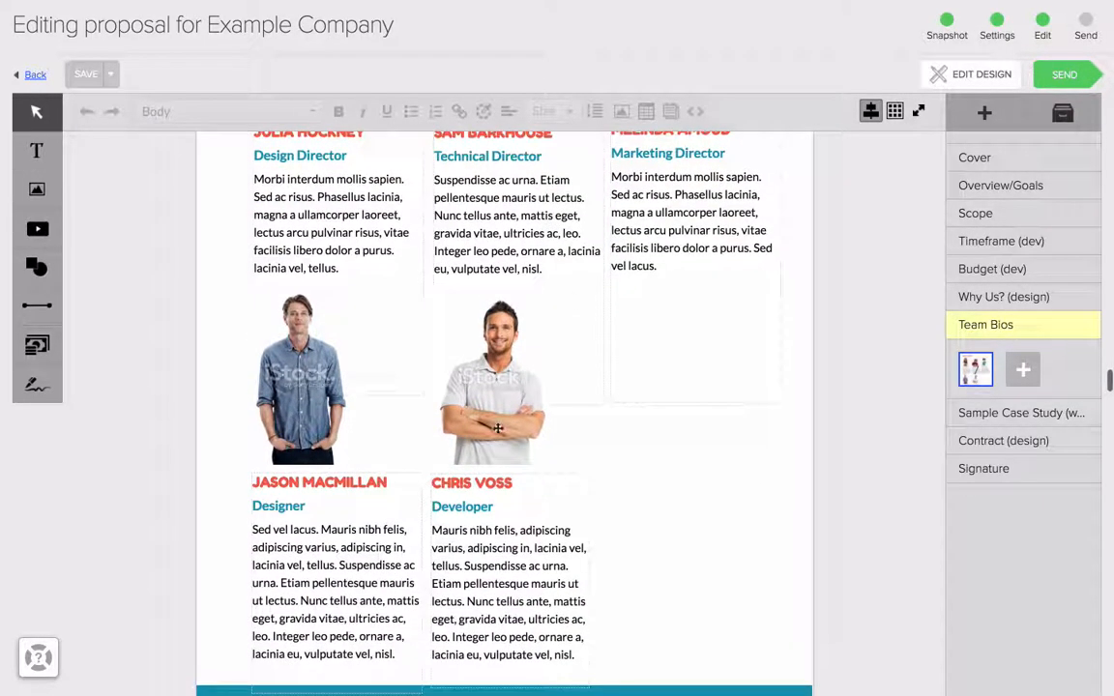
left_click(498, 428)
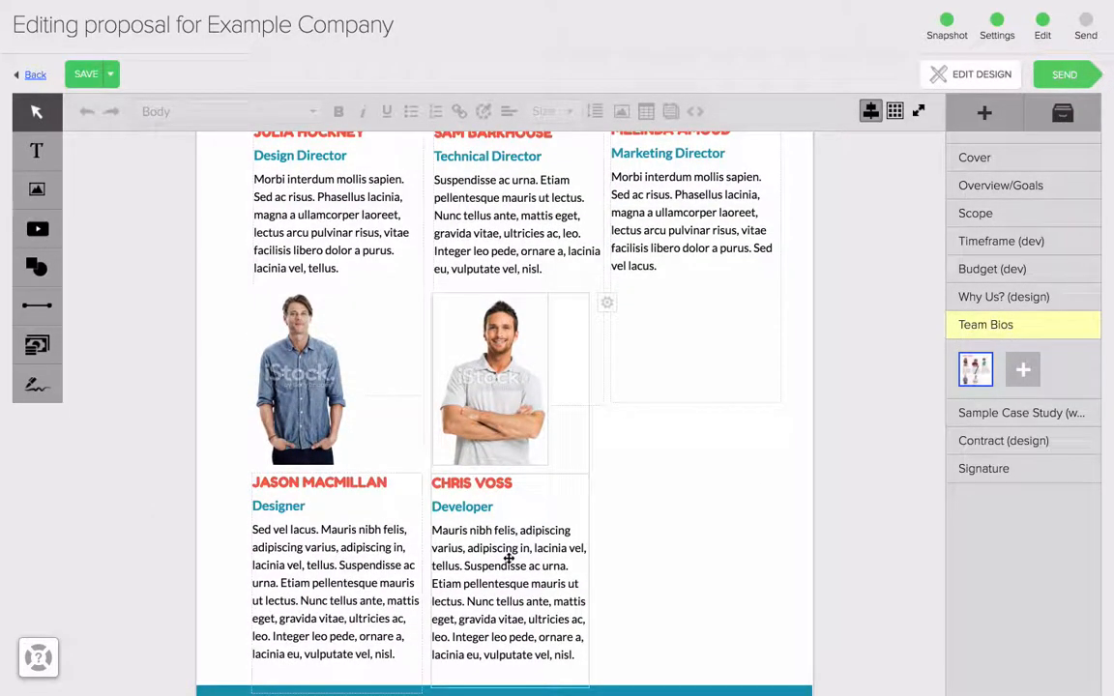
Step: Delete the Developer's photo and bring it back by restoring the top revision from 6 minutes ago in the Team Bios history
key("Delete")
scroll(695, 525, "up", 5)
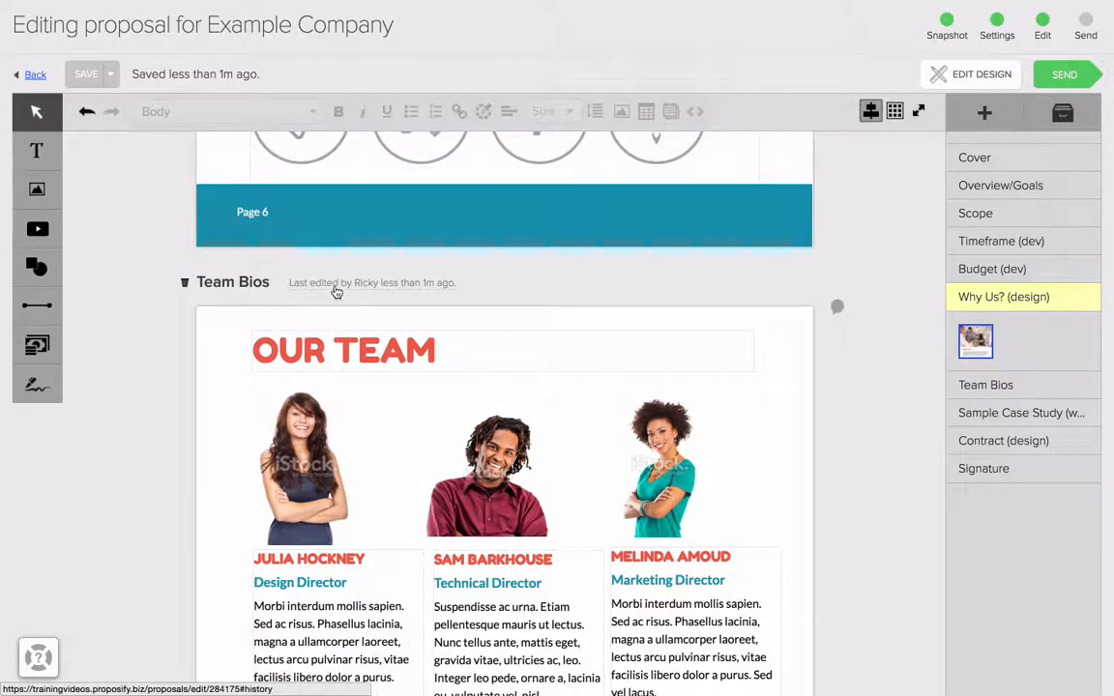
left_click(335, 286)
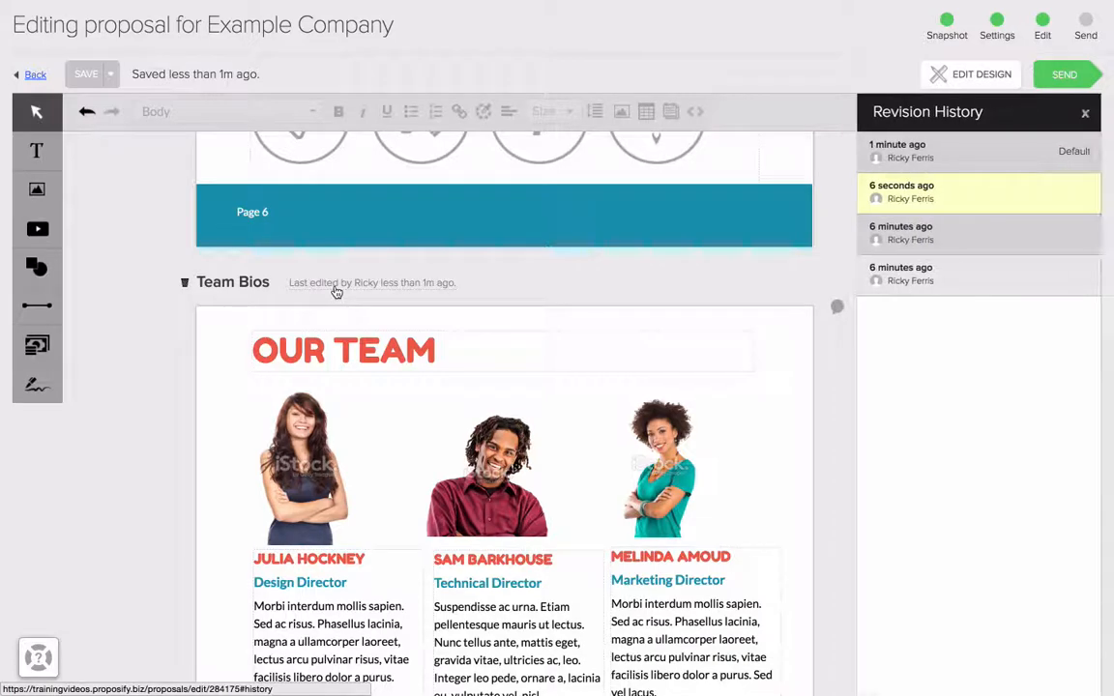
left_click(950, 236)
scroll(507, 338, "down", 5)
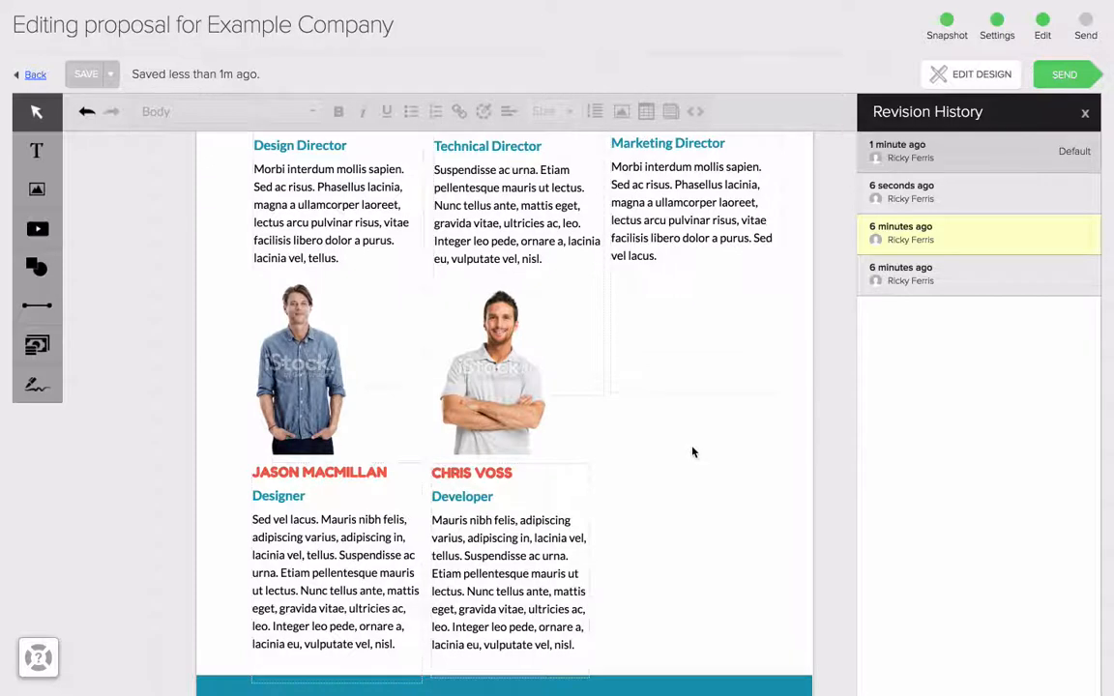
left_click(1086, 116)
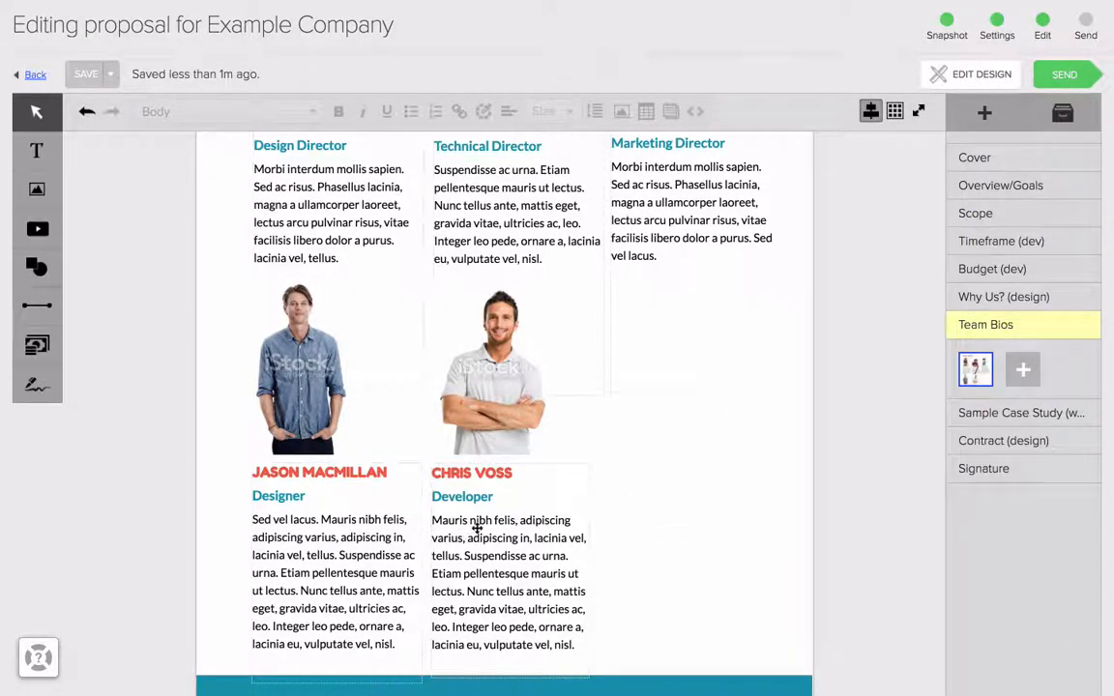
Step: Change the Developer's job title in the Team Bios section to "Senior Developer" and leave the text block
left_click(462, 496)
key("Home")
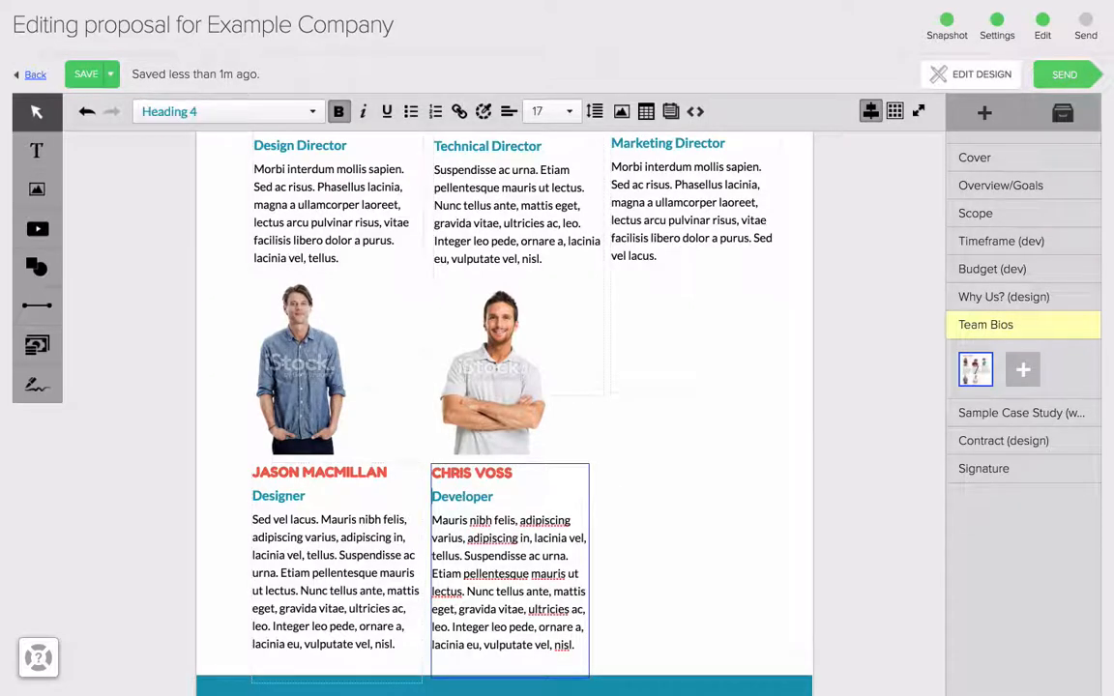
type("Senior")
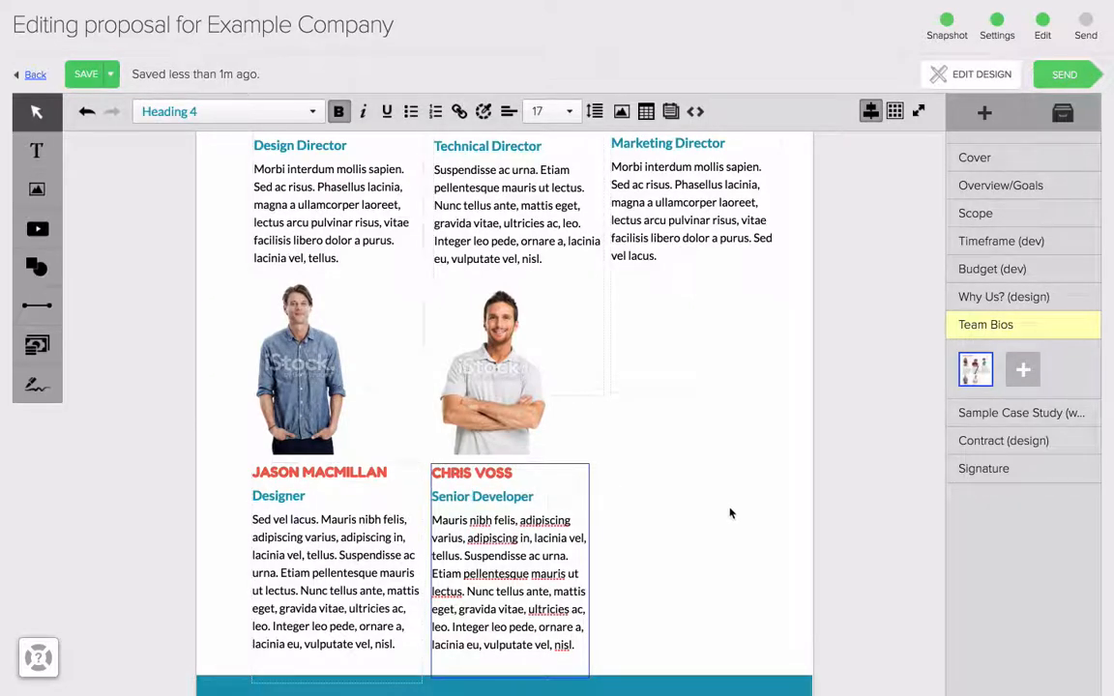
left_click(677, 521)
Step: Show the Team Bios section's revision history and make the newest edit, containing the Senior Developer title, the default revision
scroll(565, 531, "up", 5)
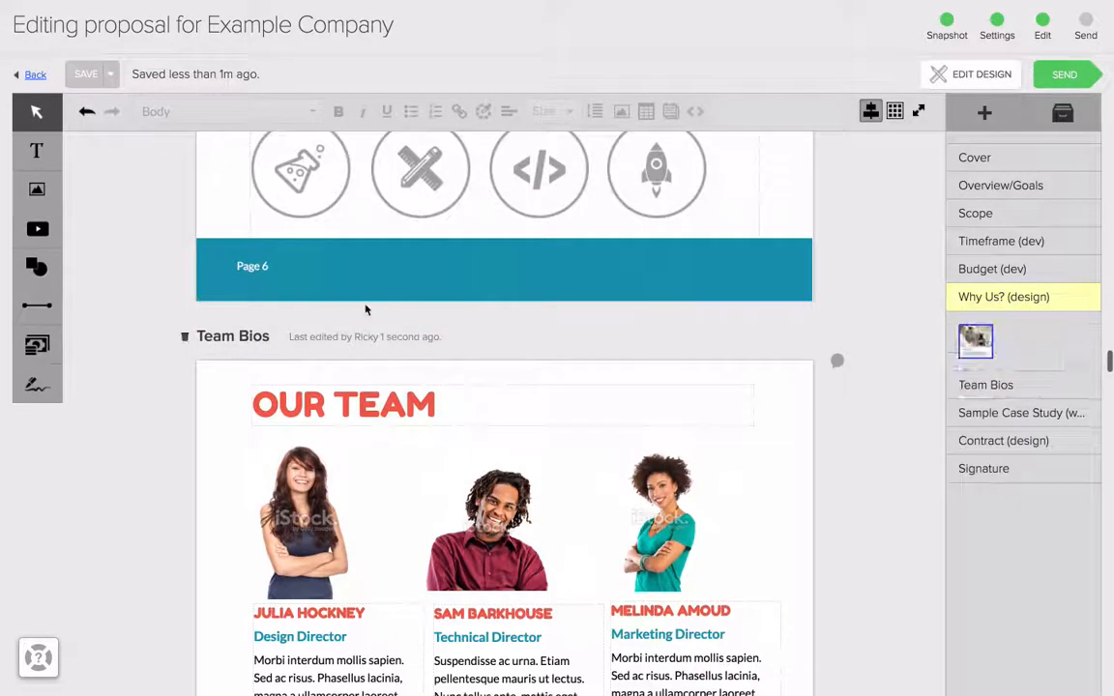
left_click(334, 337)
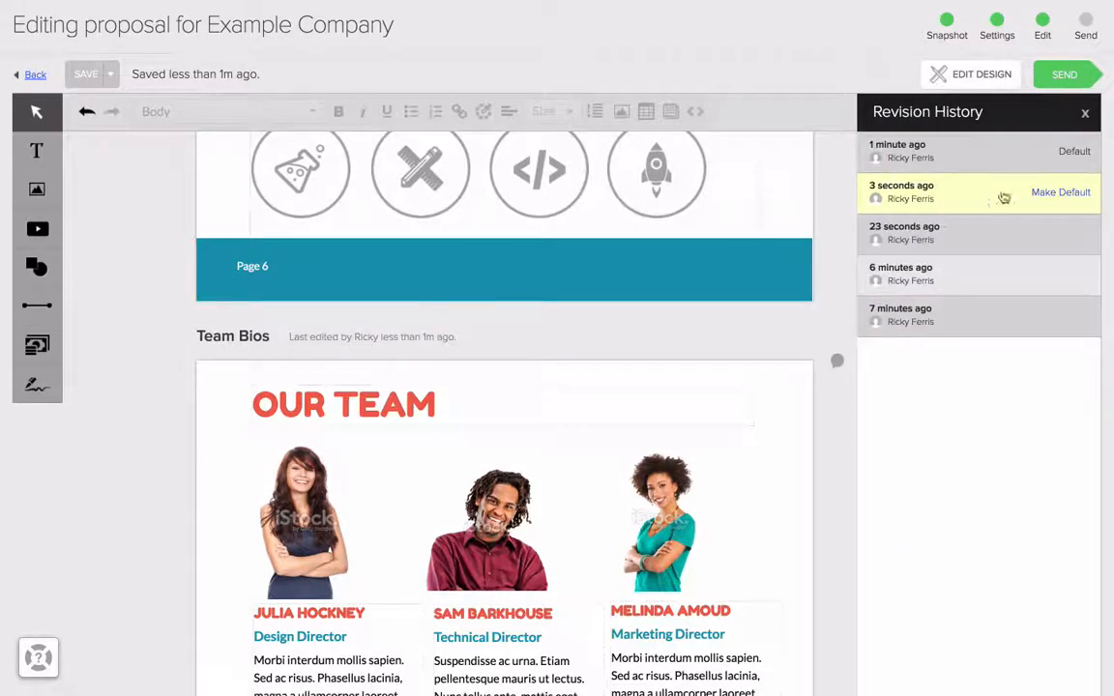
scroll(612, 467, "down", 5)
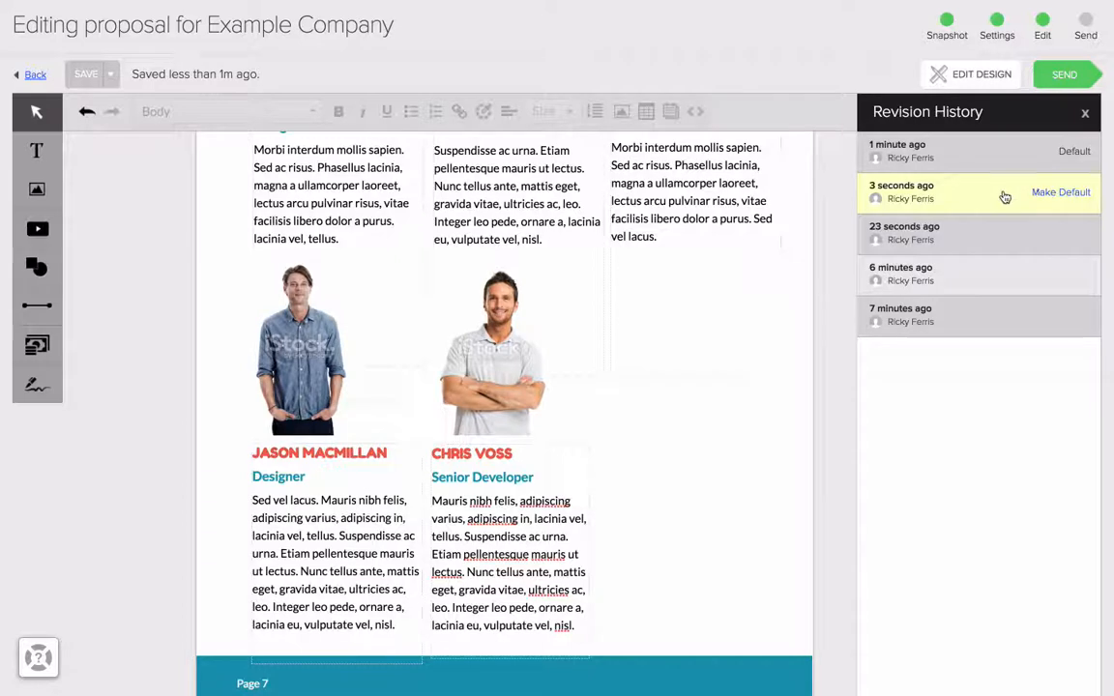
left_click(1067, 193)
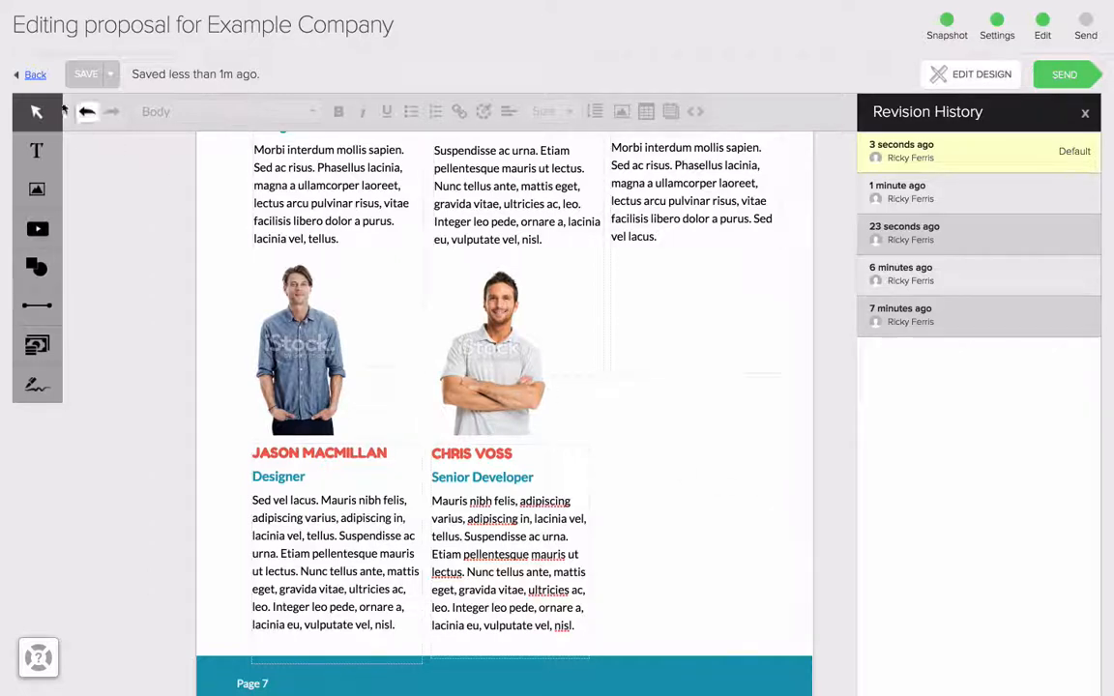
Step: Return to the proposal pipeline, open Training Proposal 1 for editing and go to its Team Bios section
left_click(38, 80)
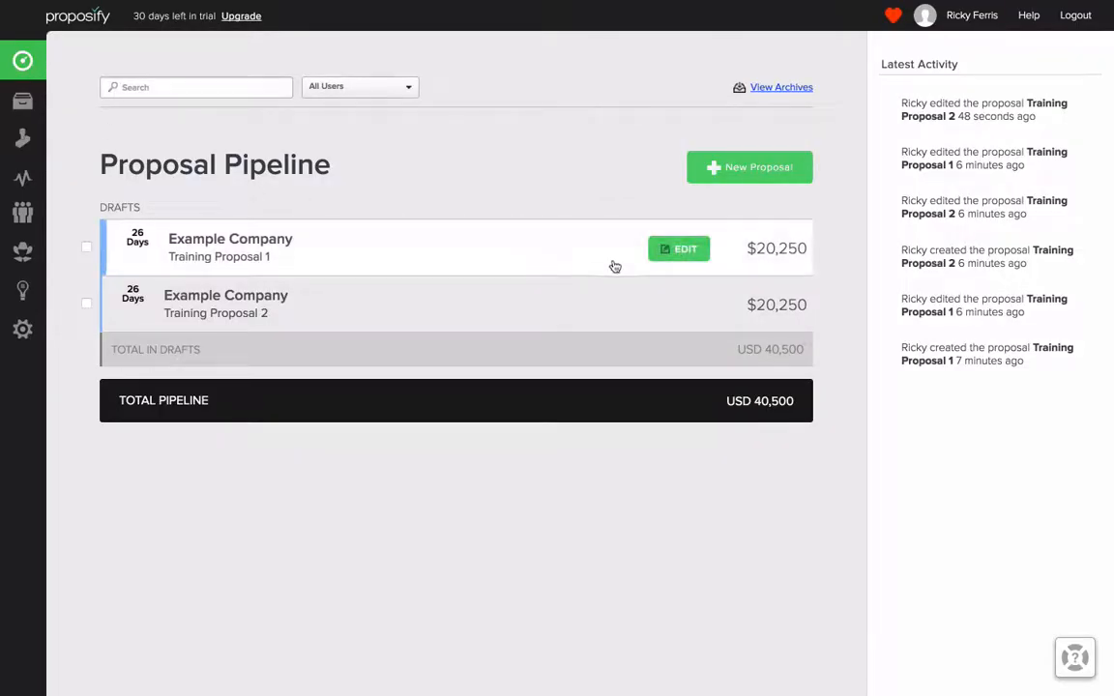
left_click(688, 250)
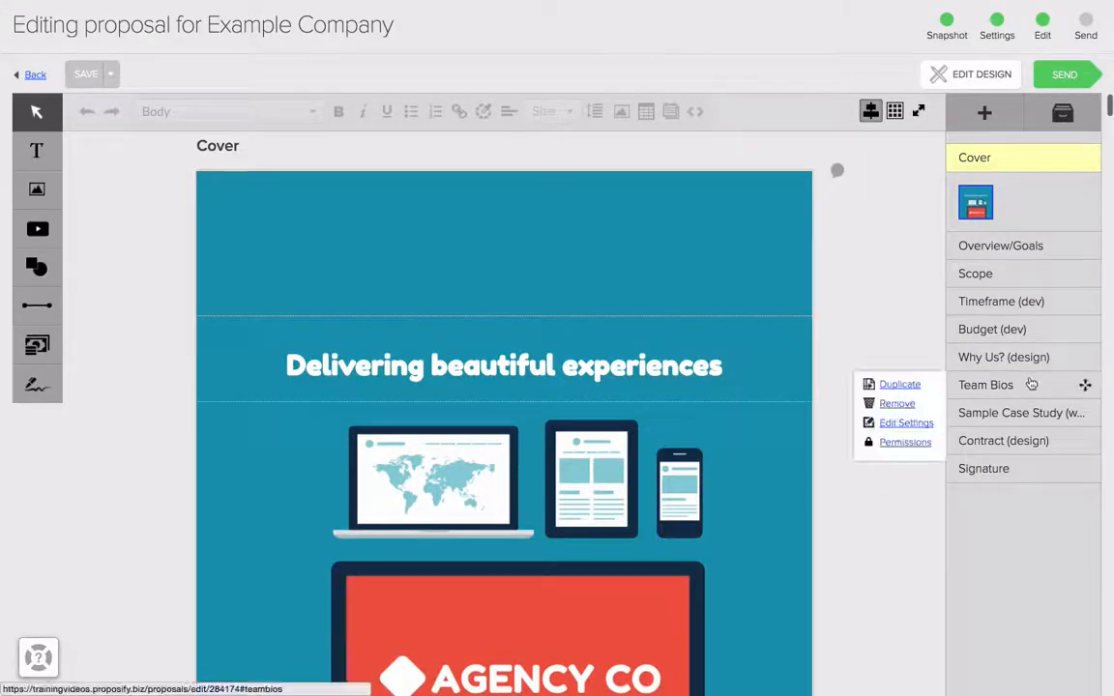
left_click(1032, 385)
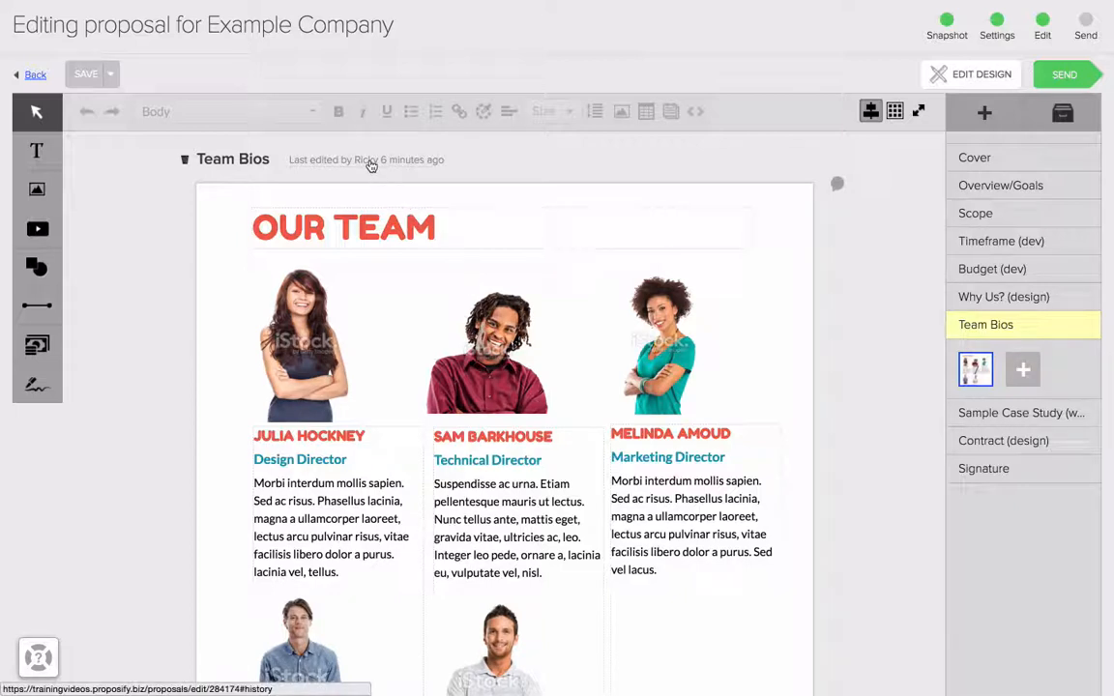
Step: Switch the Team Bios section of Training Proposal 1 to the default revision from its revision history and view the Developer's bio
left_click(367, 162)
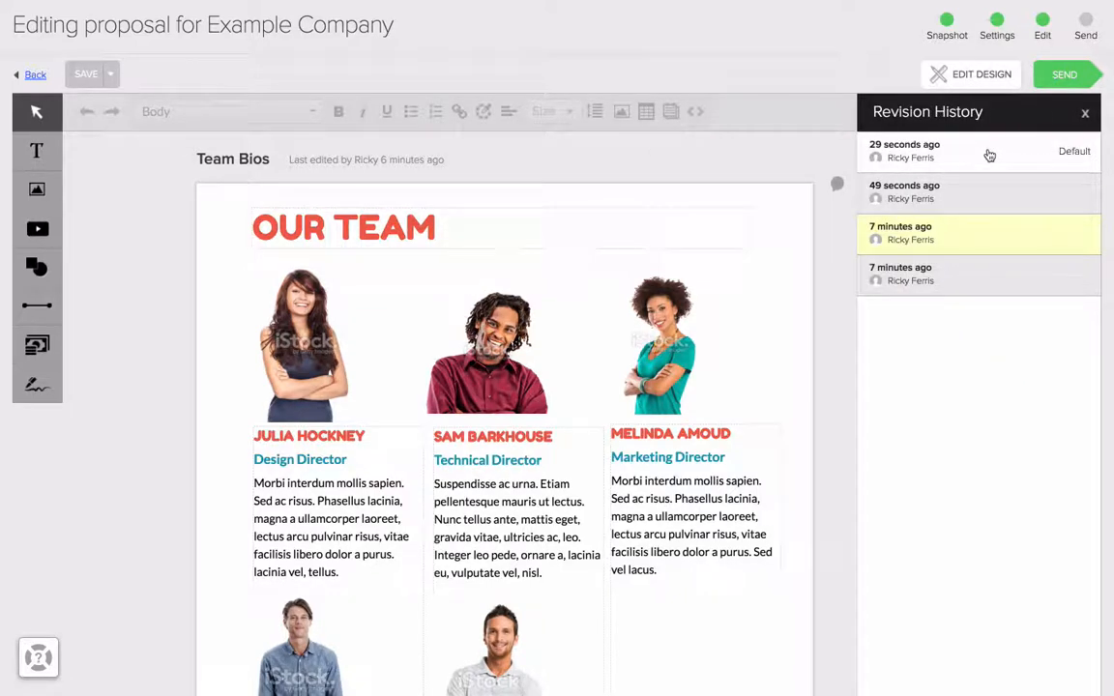
left_click(989, 156)
scroll(574, 295, "down", 3)
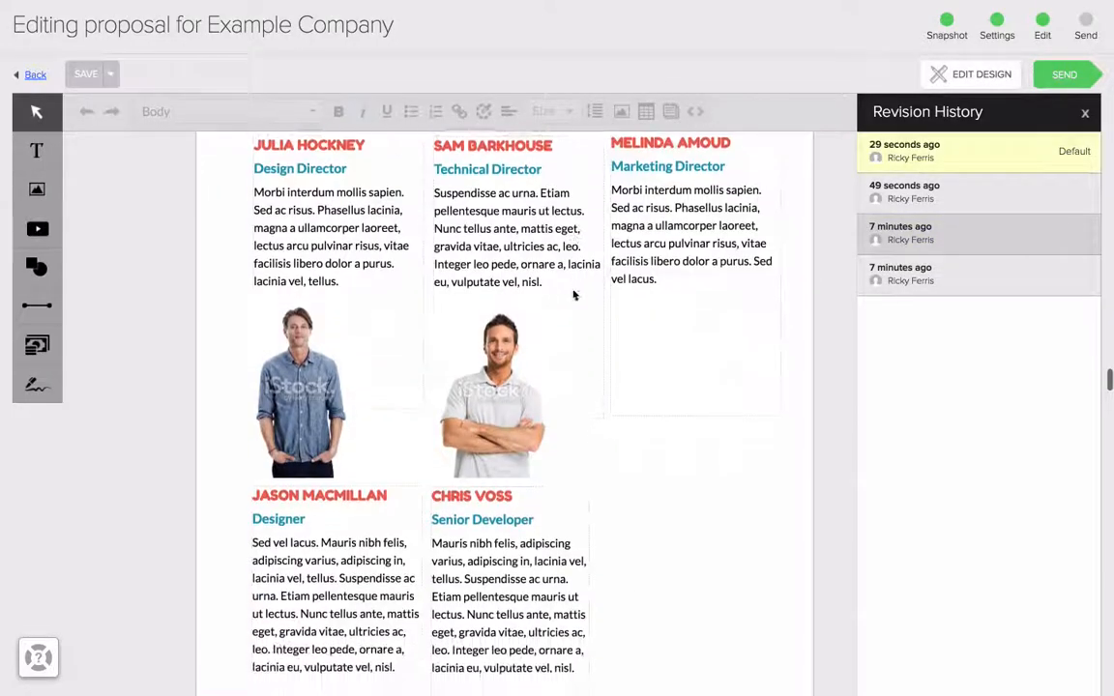